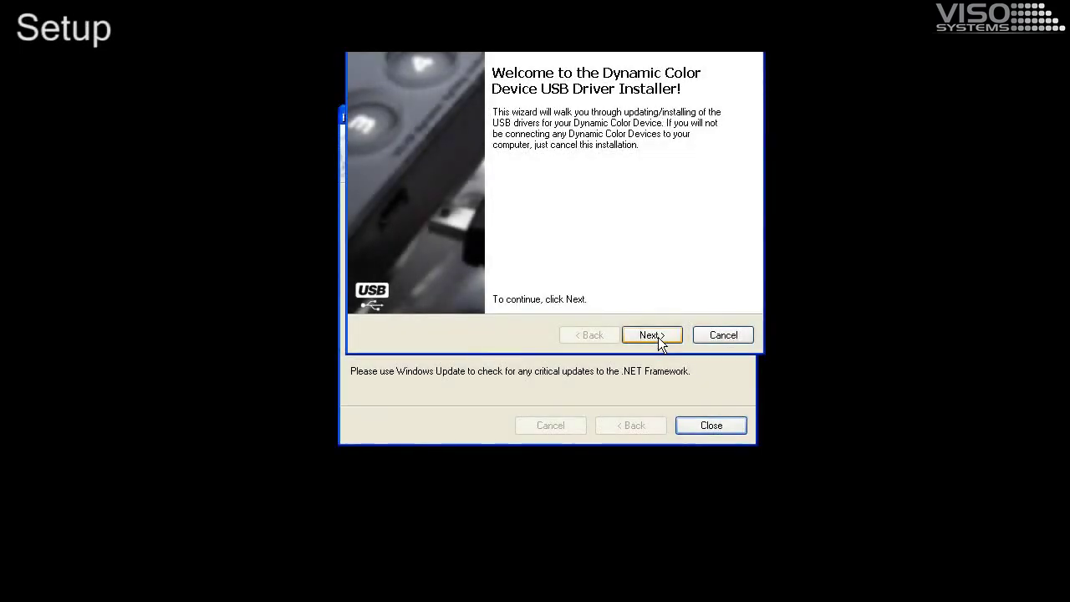
Advance the Dynamic Color Device USB driver installer past its welcome page
left_click(658, 337)
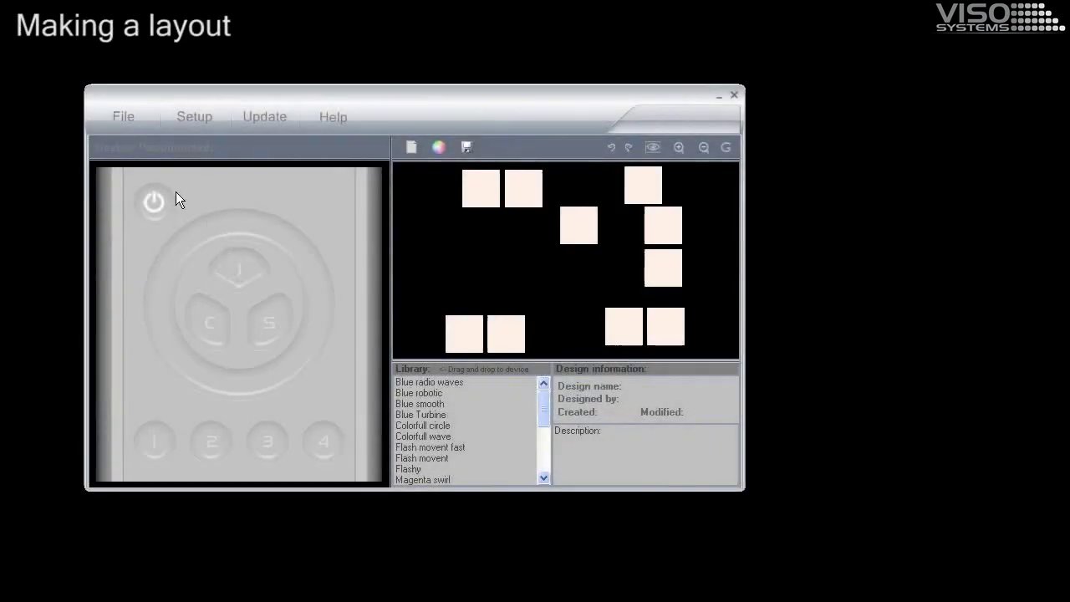
Start a new project without saving and add six fixtures to it
left_click(125, 119)
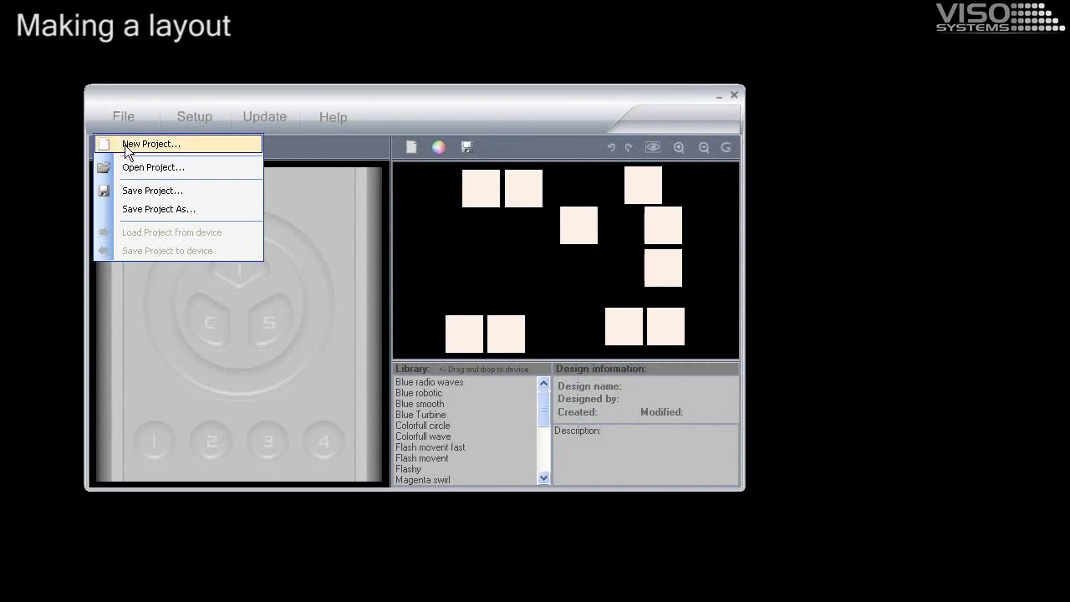
left_click(125, 145)
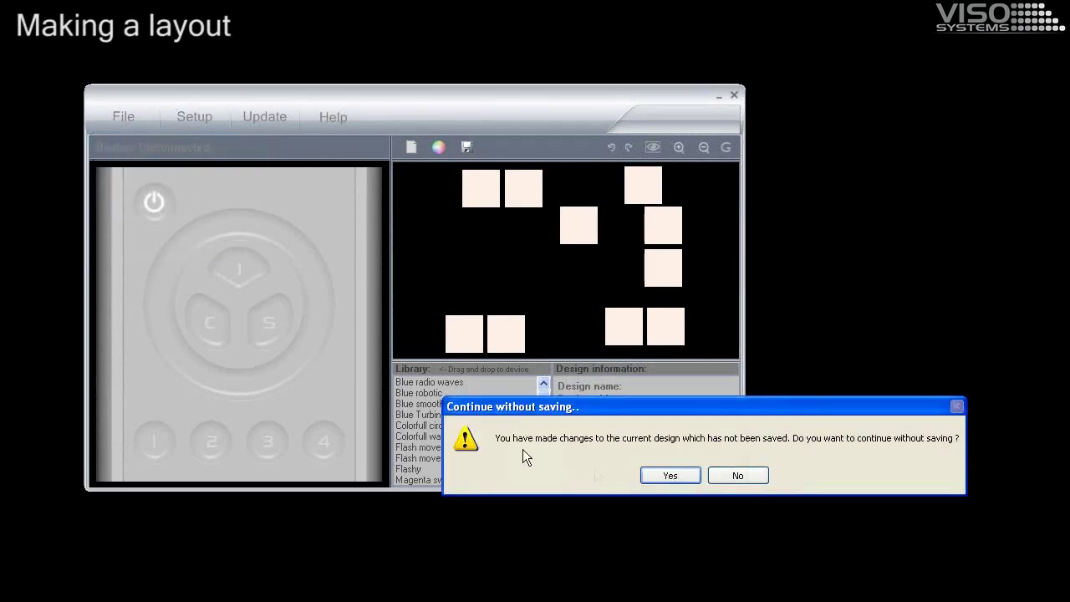
left_click(670, 476)
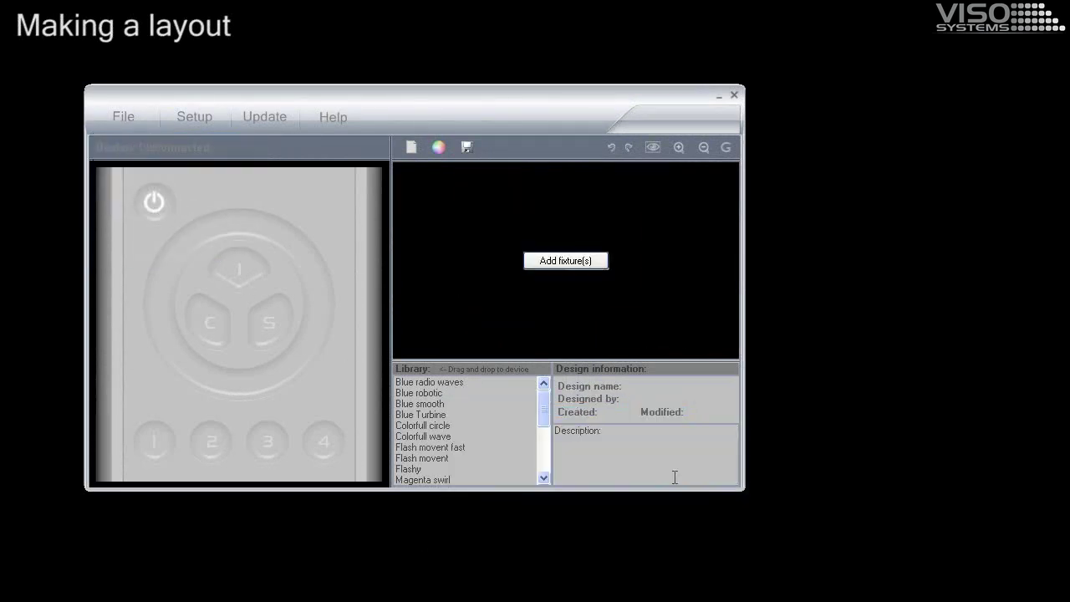
left_click(554, 261)
left_click(258, 132)
left_click(258, 132)
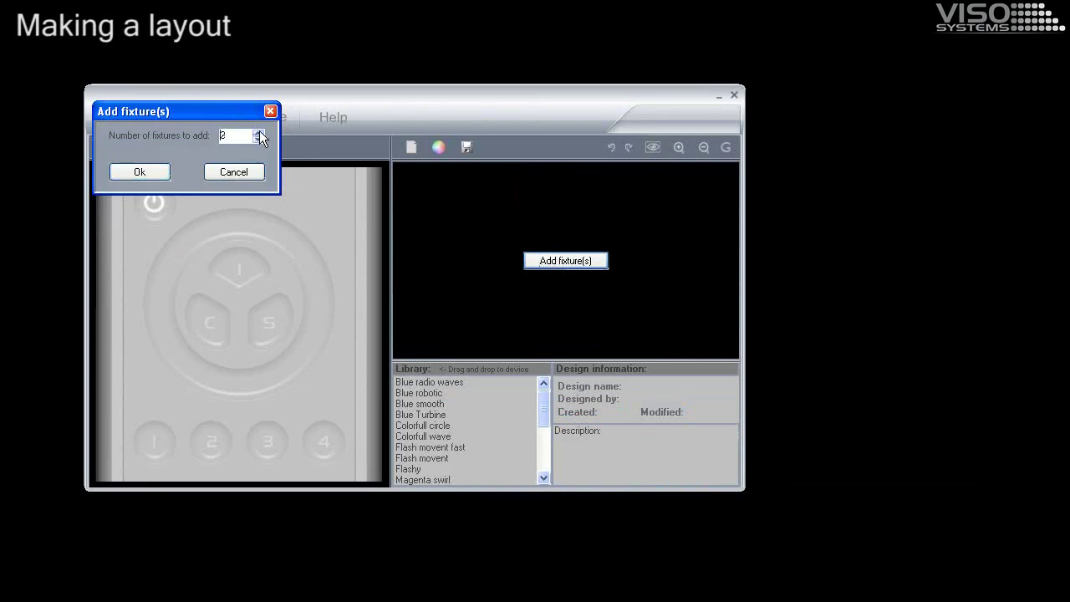
left_click(147, 173)
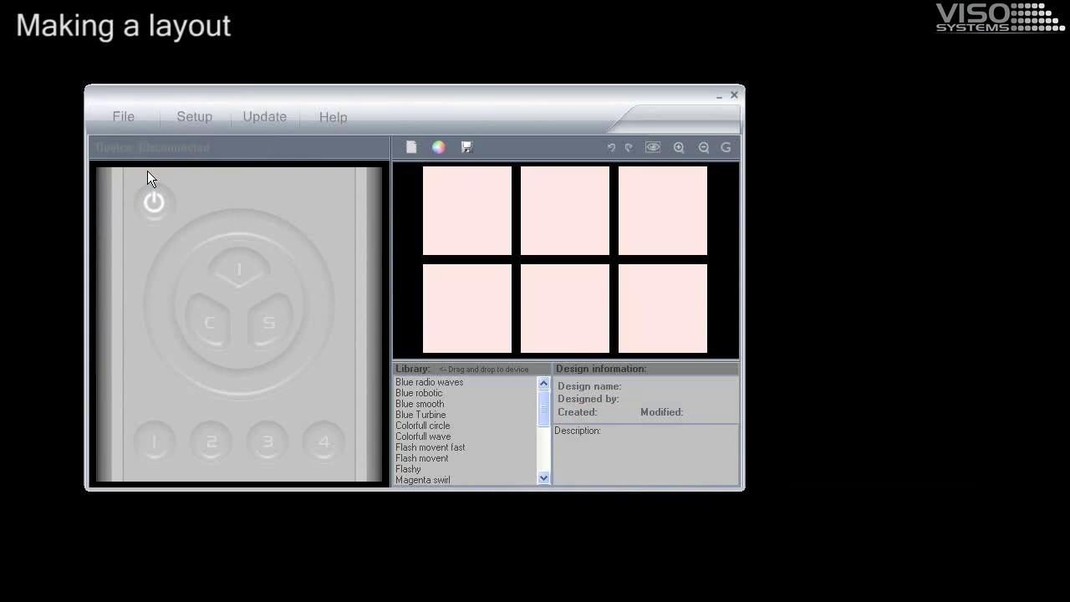
Arrange the six fixture tiles in a custom layout of six columns, one row
right_click(400, 218)
mouse_move(484, 258)
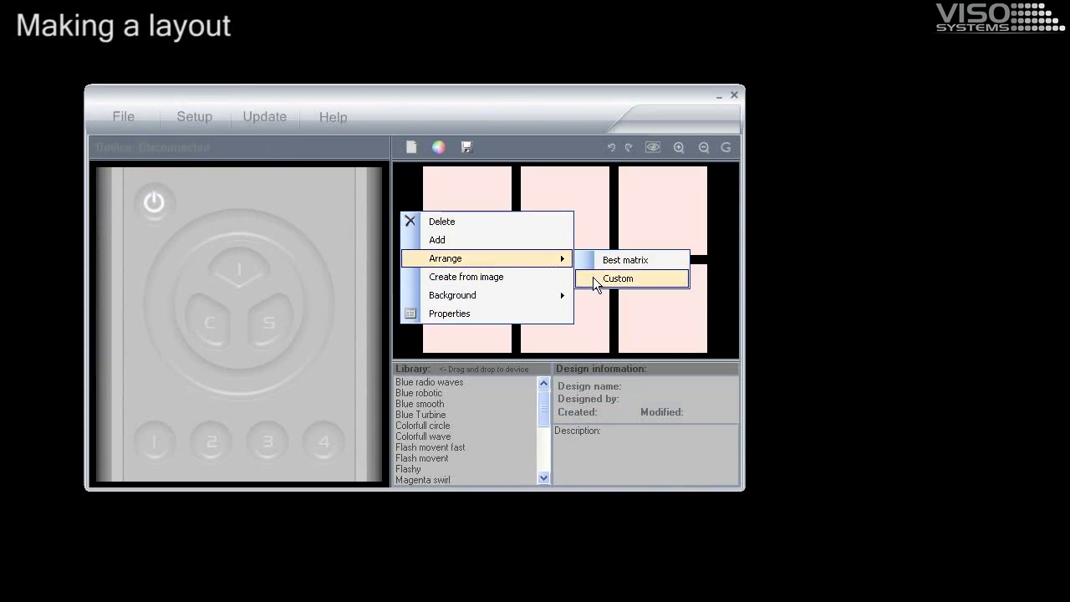
left_click(596, 278)
left_click(275, 152)
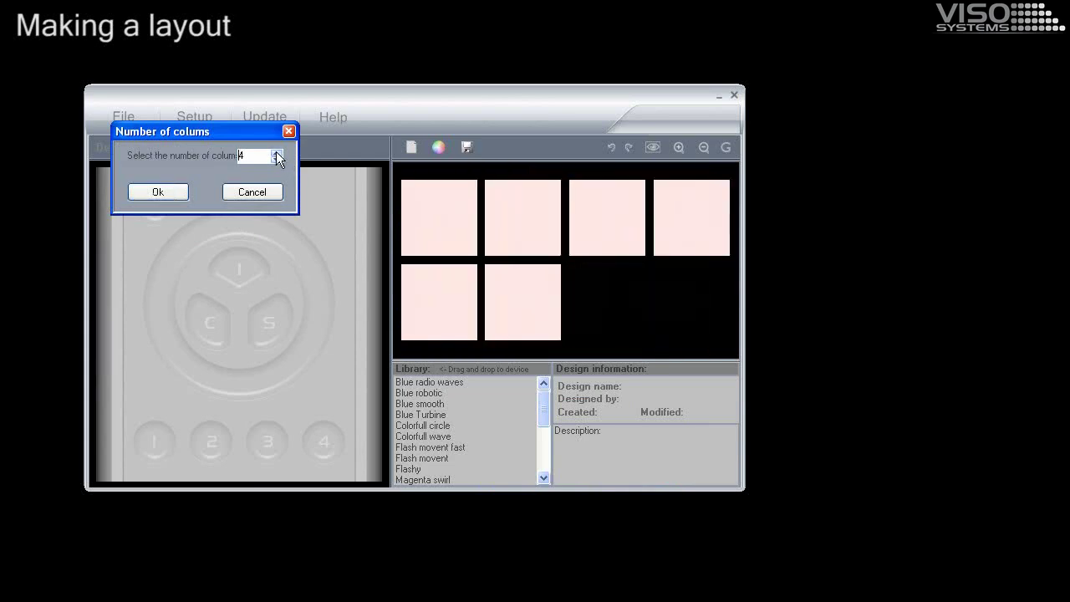
left_click(276, 151)
left_click(176, 193)
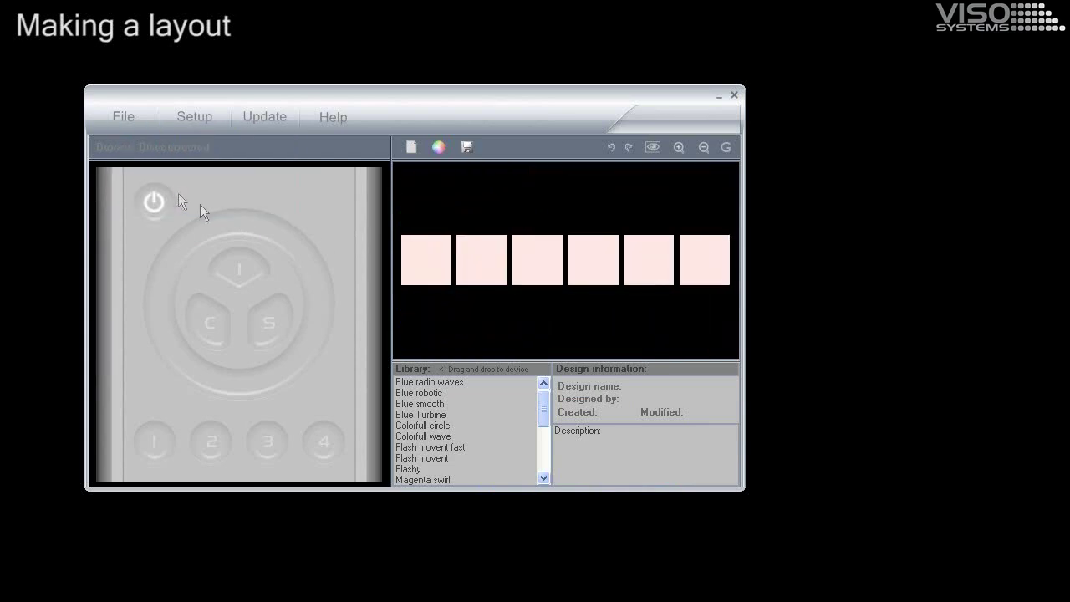
Move the fifth tile up out of the row and zoom out
left_click(479, 257)
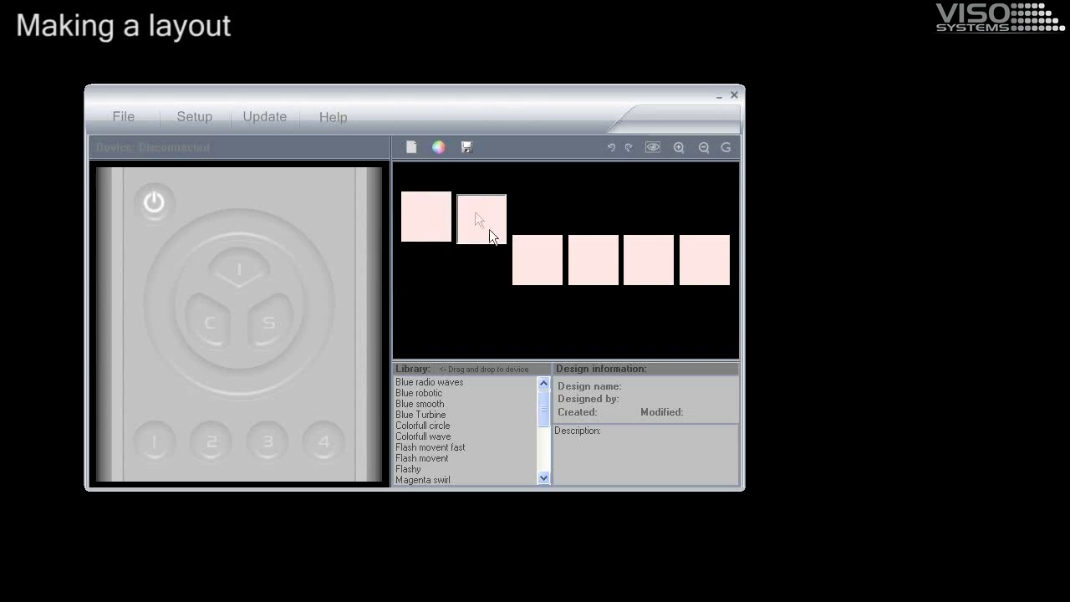
left_click_drag(648, 258, 666, 196)
left_click(703, 148)
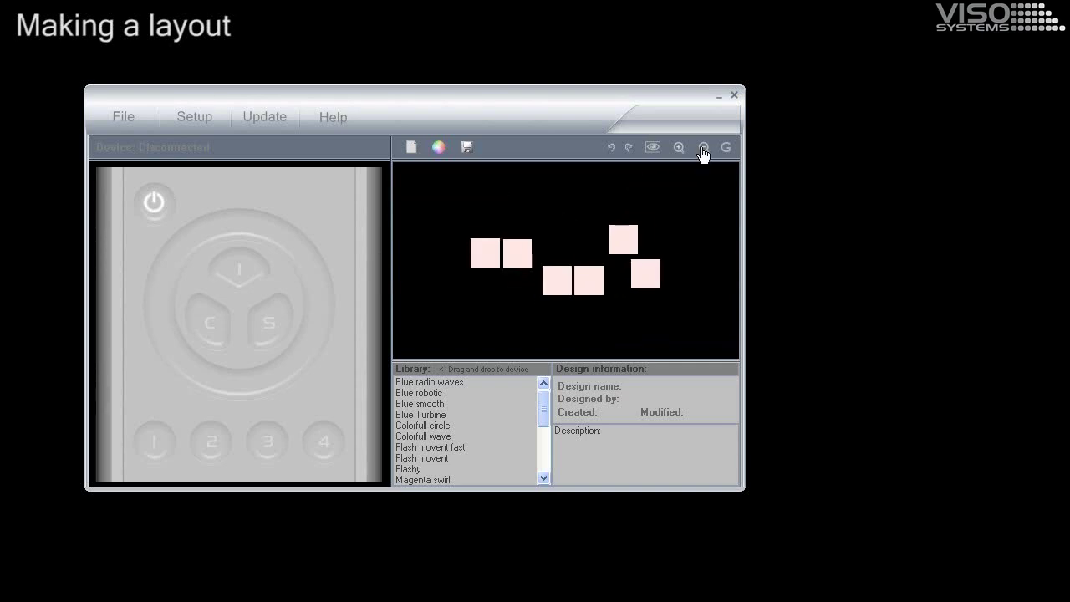
Set the SofaWall picture as the layout background
right_click(643, 202)
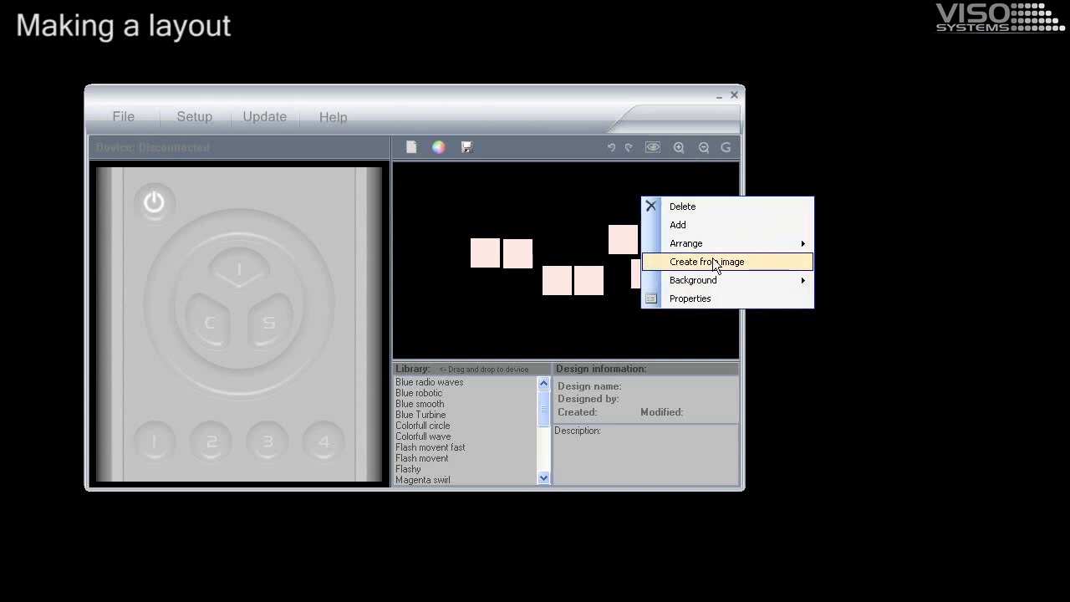
mouse_move(694, 280)
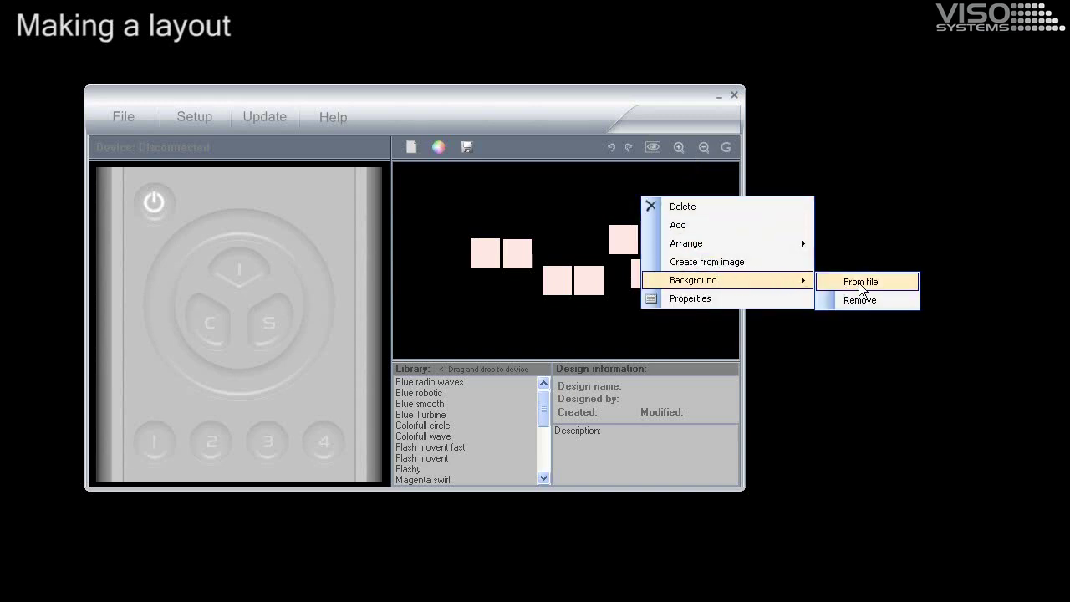
left_click(858, 283)
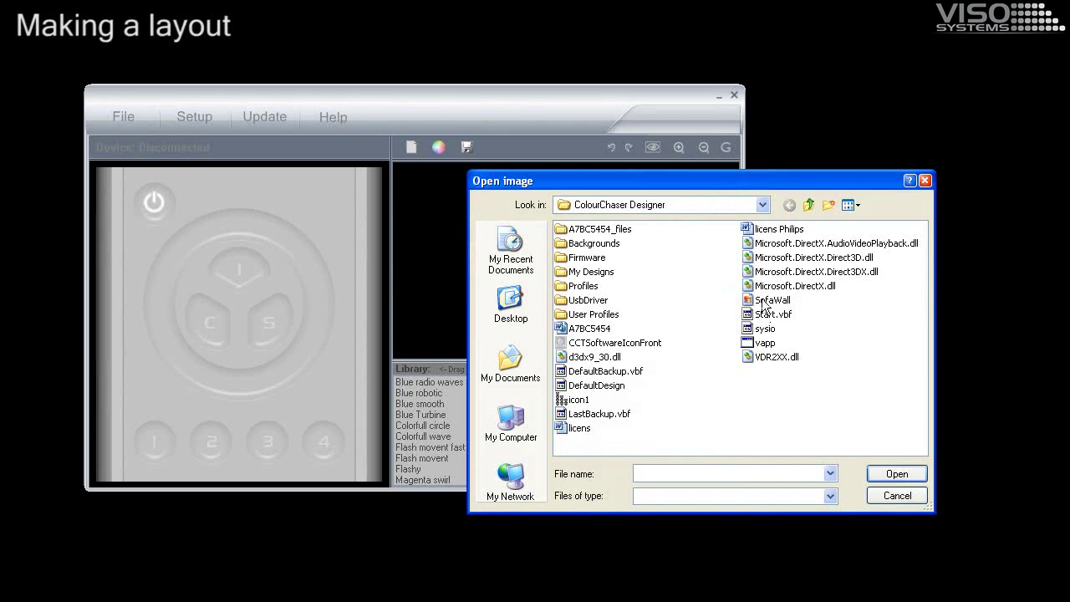
double_click(769, 300)
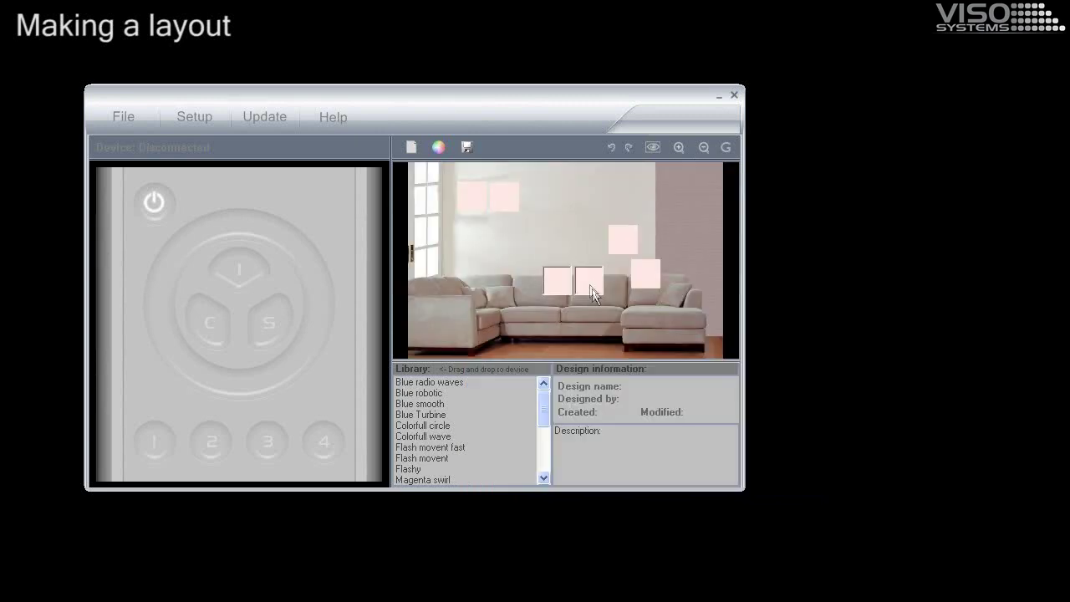
Drag the light squares up onto the wall above the sofa
left_click_drag(592, 288, 615, 193)
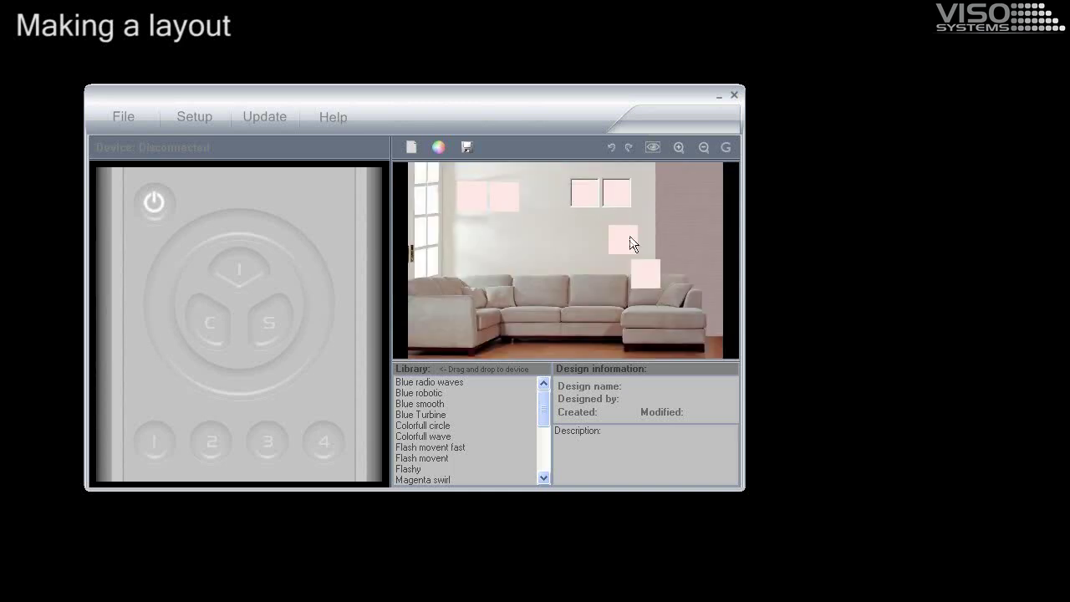
left_click_drag(623, 238, 678, 214)
left_click(650, 274)
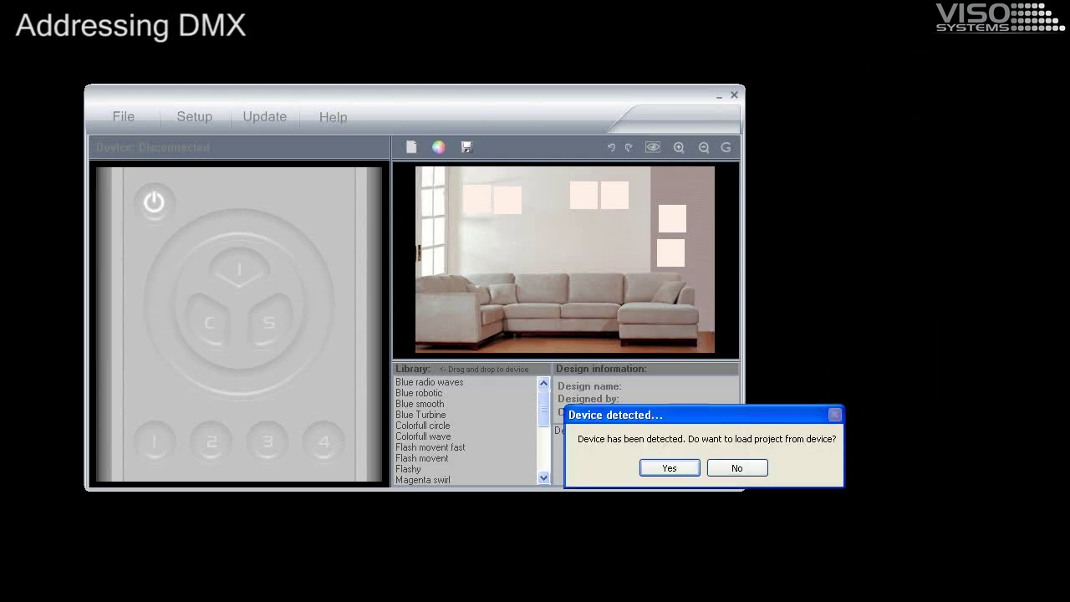
Decline the device's project and open the Fixture properties table from Setup
left_click(732, 470)
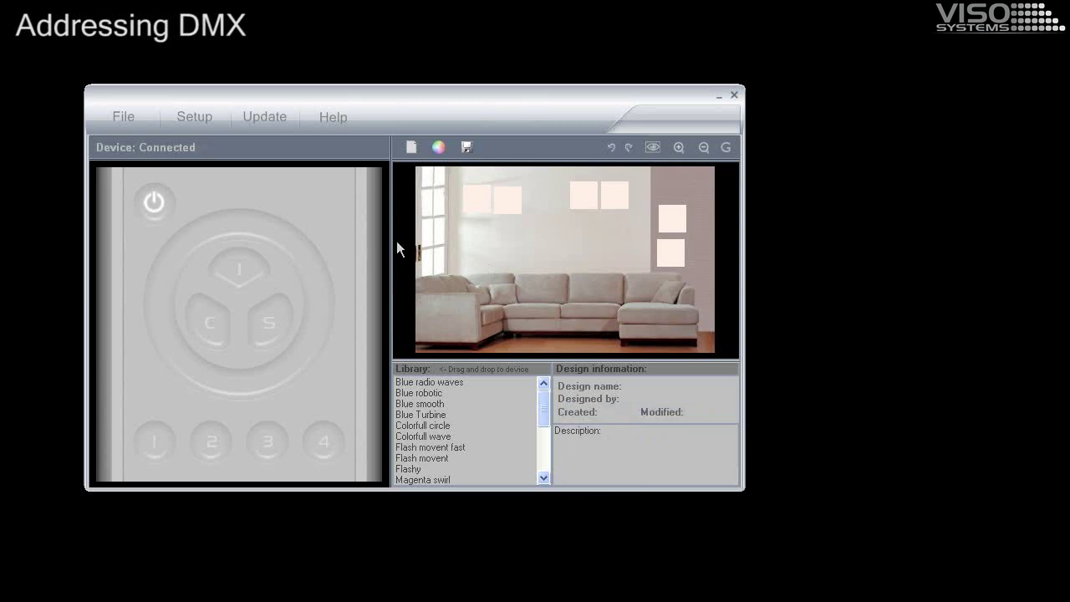
left_click(183, 114)
left_click(198, 146)
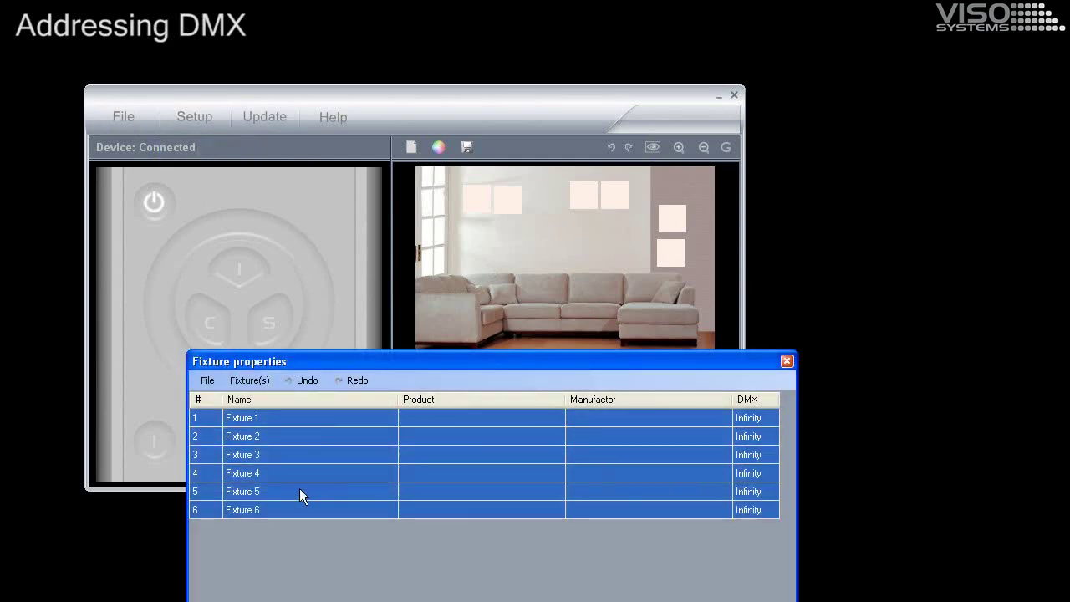
Select the fixture rows in the properties table to see their squares outlined
left_click(285, 421)
left_click(285, 455)
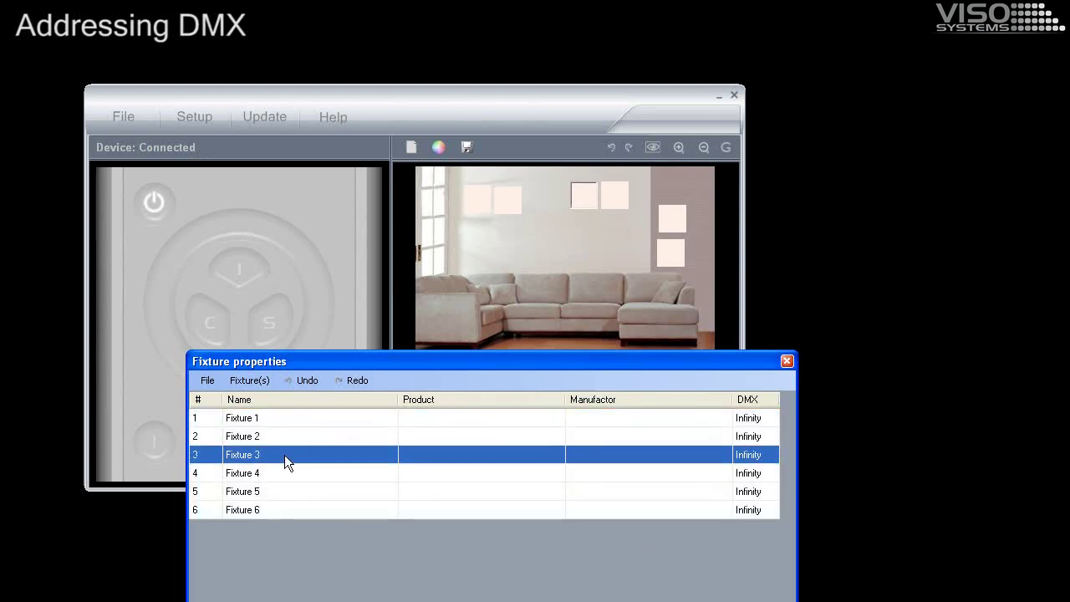
mouse_move(288, 418)
left_mouse_down()
mouse_move(287, 509)
mouse_move(288, 440)
left_mouse_up()
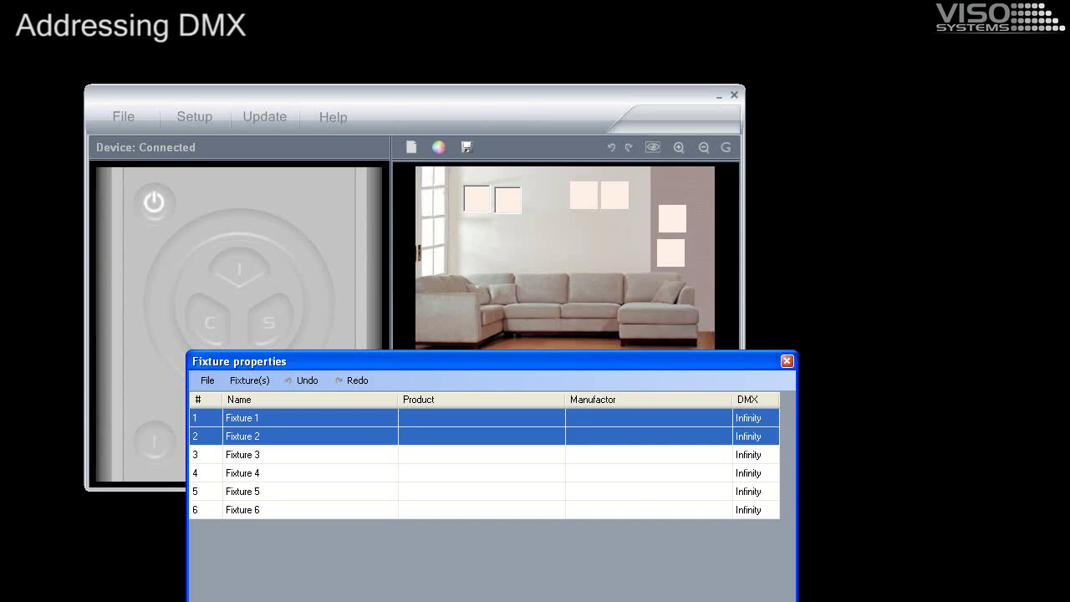
Assign the FloorLight profile to Fixtures 1 and 2
right_click(290, 426)
mouse_move(347, 526)
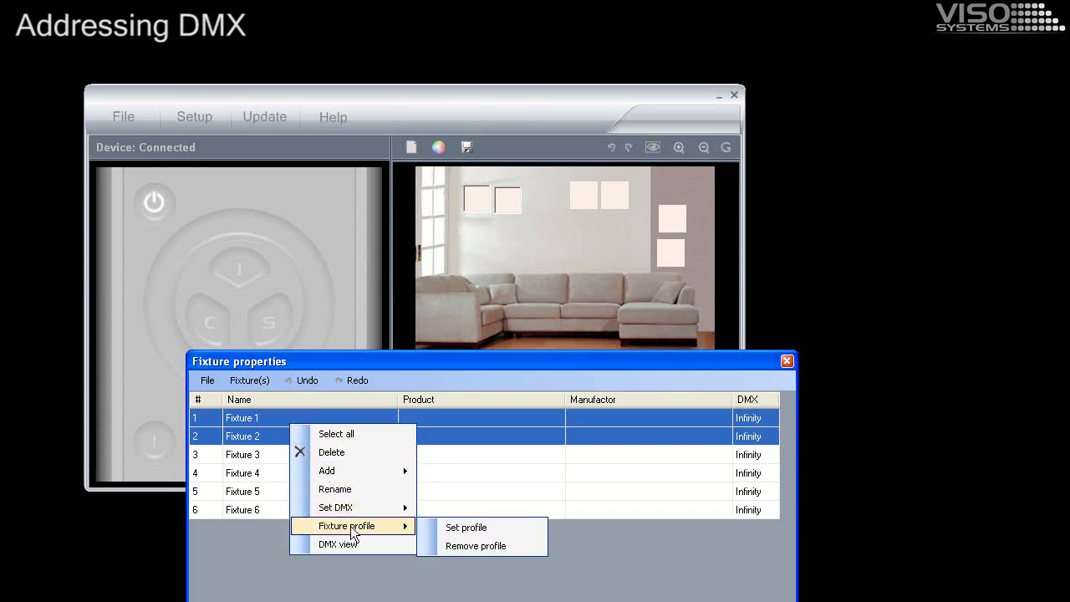
left_click(467, 527)
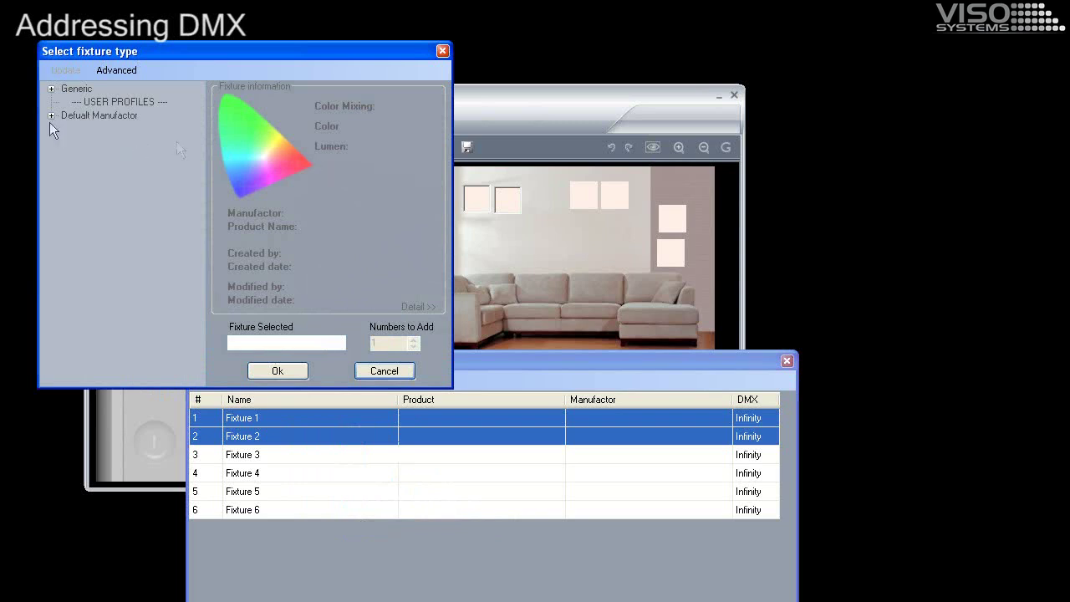
left_click(51, 115)
left_click(78, 130)
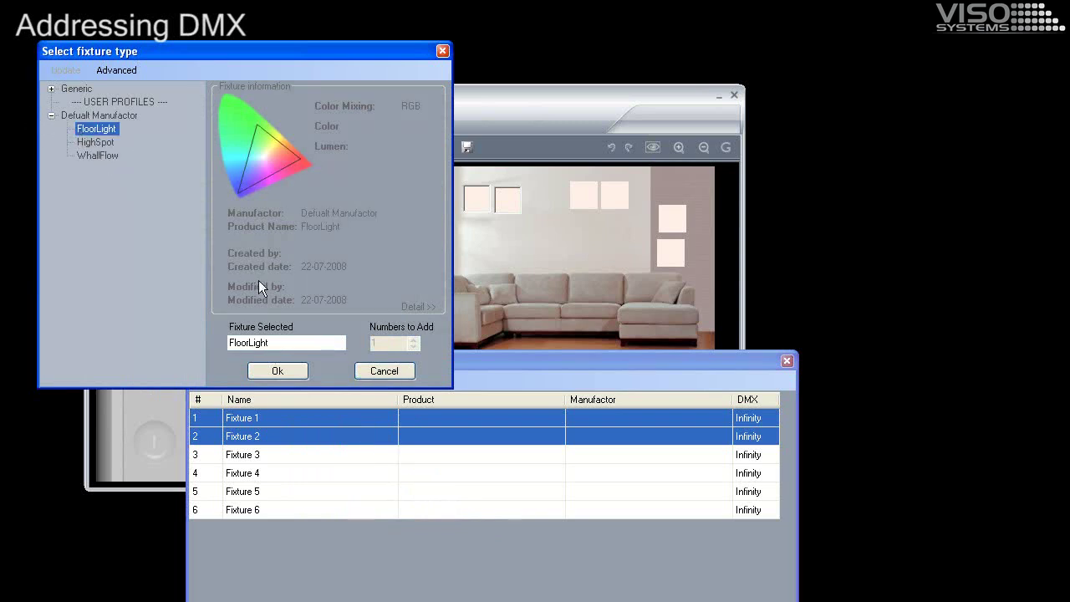
left_click(260, 375)
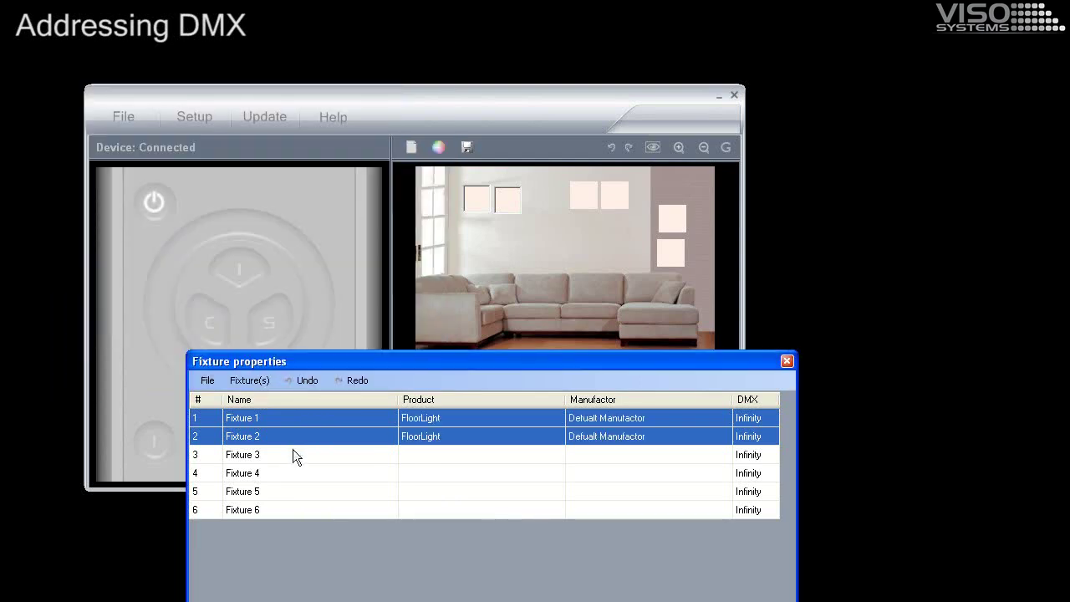
Assign the WhallFlow profile to Fixtures 3 and 4
left_click_drag(288, 455, 287, 472)
right_click(287, 473)
mouse_move(351, 569)
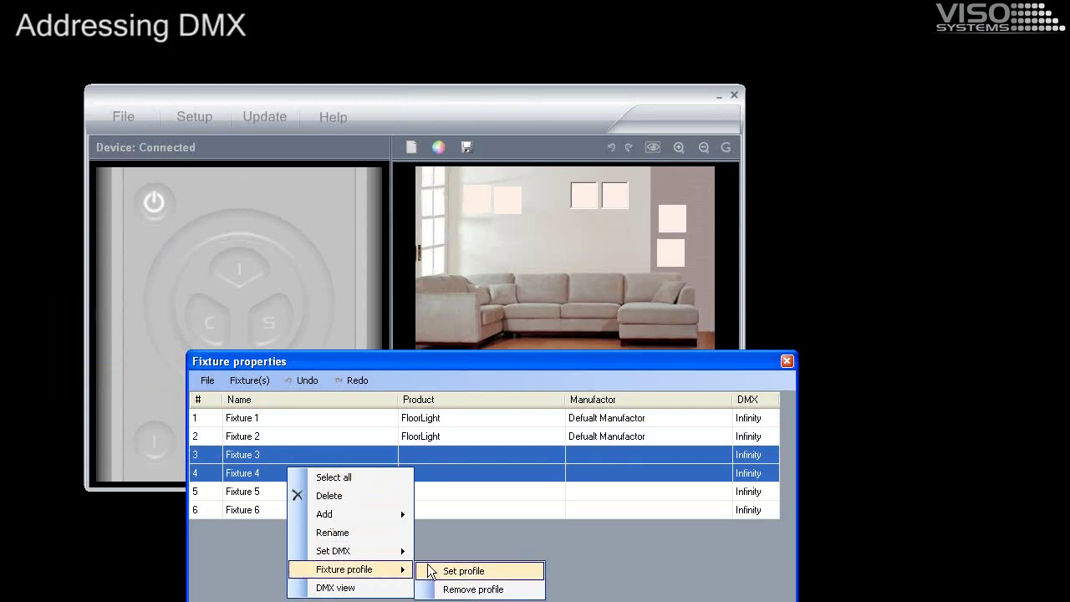
left_click(428, 571)
left_click(70, 135)
left_click(116, 175)
left_click(295, 390)
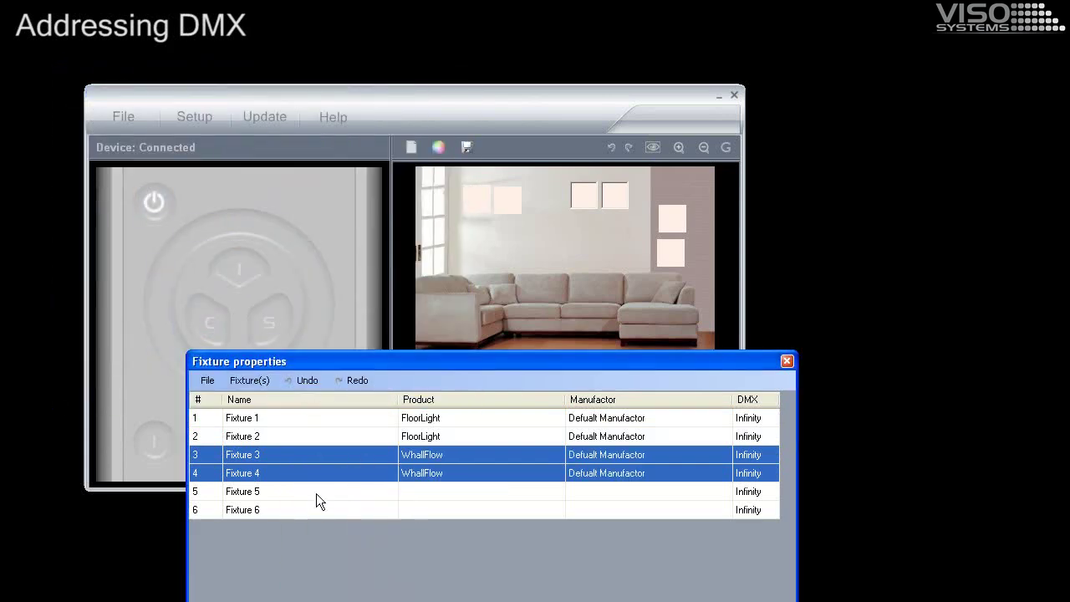
Assign the HighSpot profile to Fixtures 5 and 6
left_click_drag(316, 491, 315, 510)
right_click(316, 506)
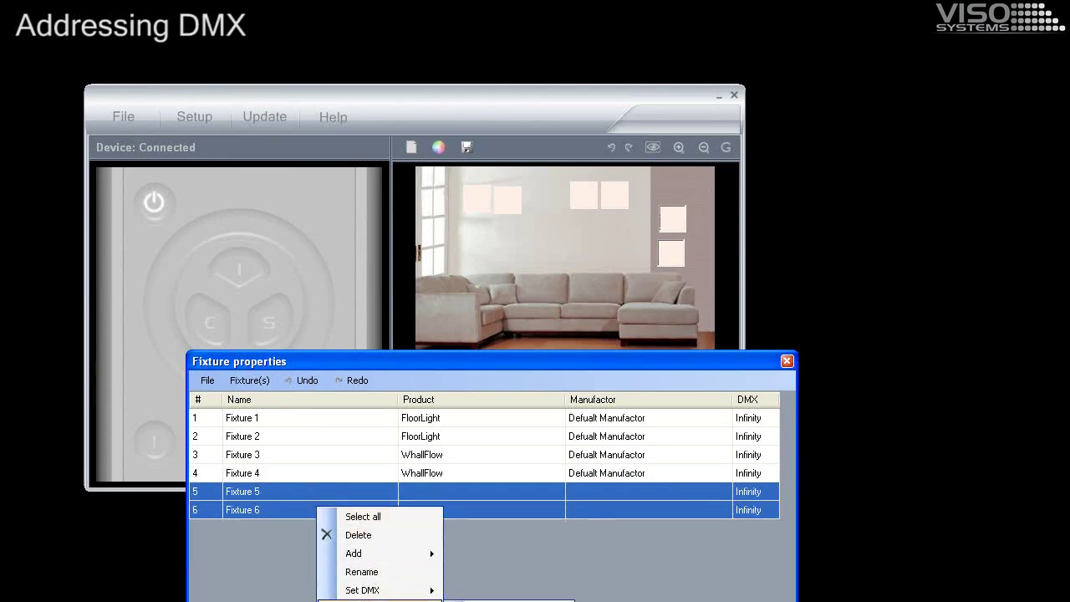
left_click(501, 600)
double_click(129, 182)
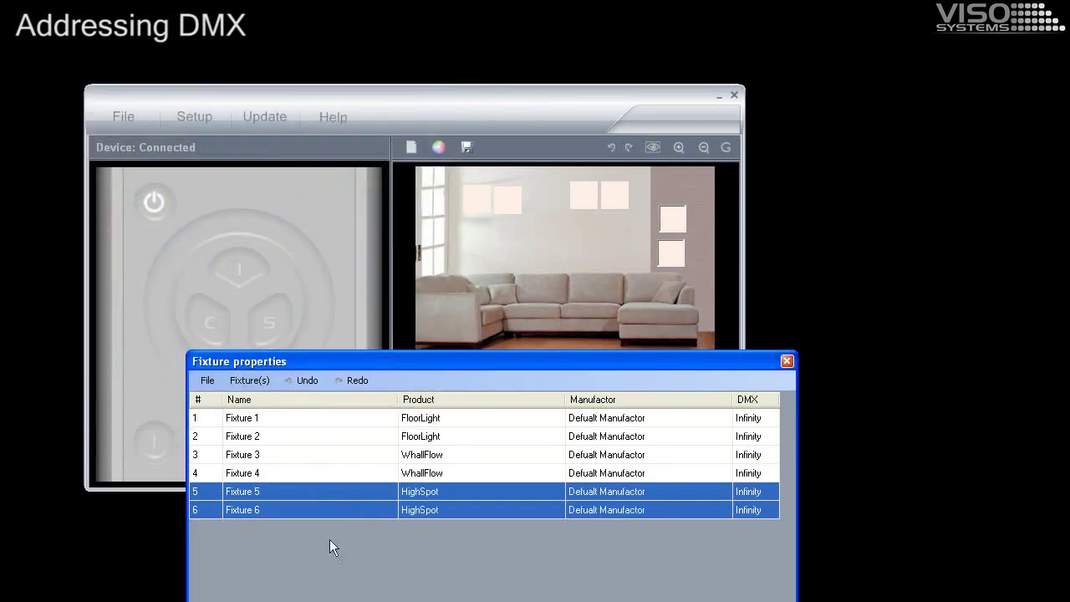
Inspect the Generic Standard RGB LED profile, then cancel without changing profiles
right_click(301, 506)
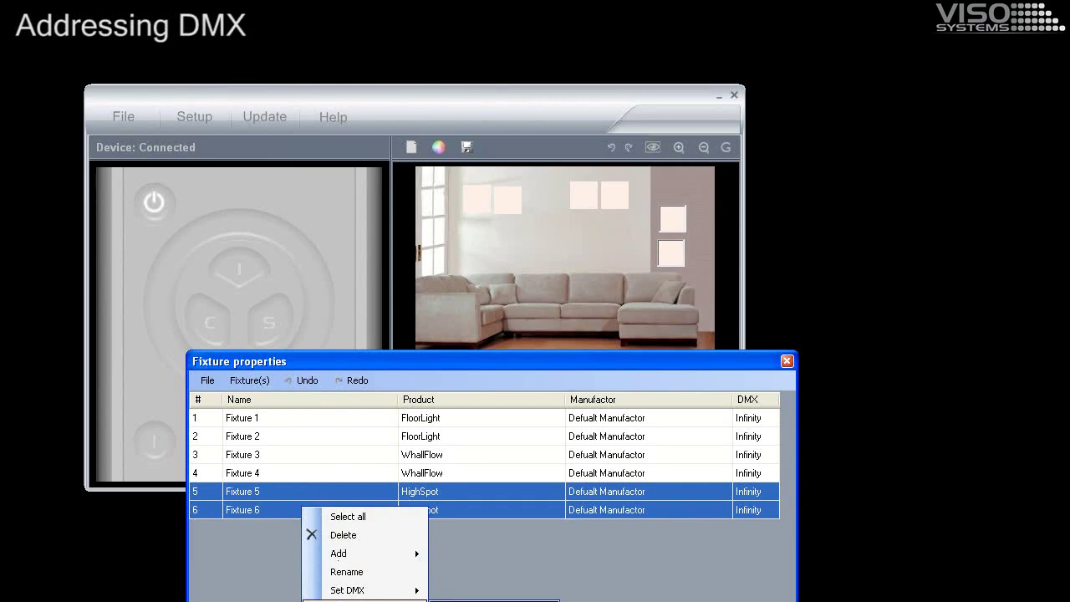
left_click(439, 599)
left_click(107, 148)
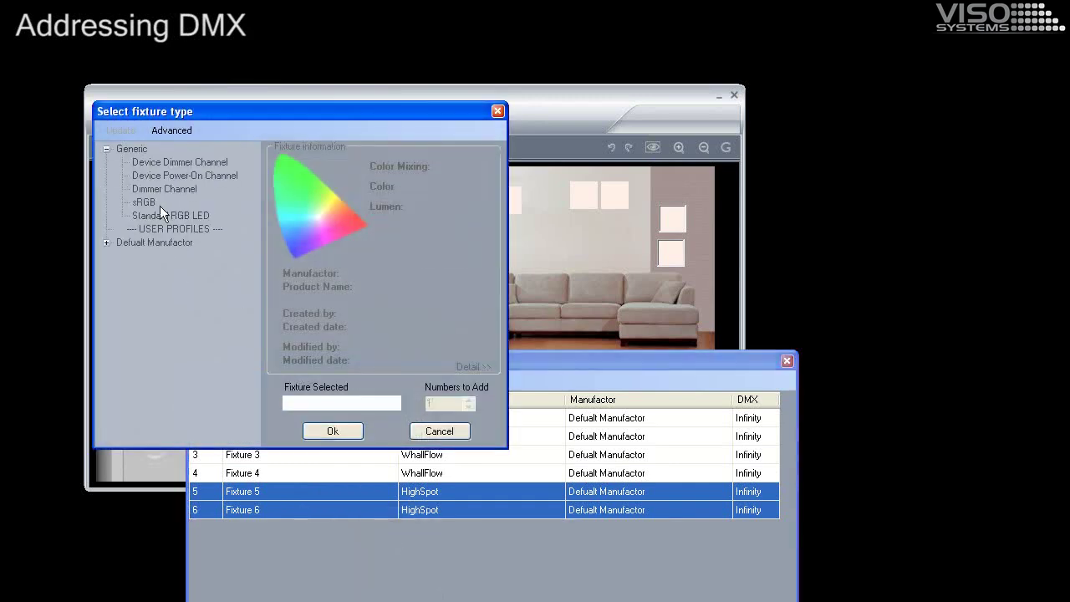
left_click(163, 217)
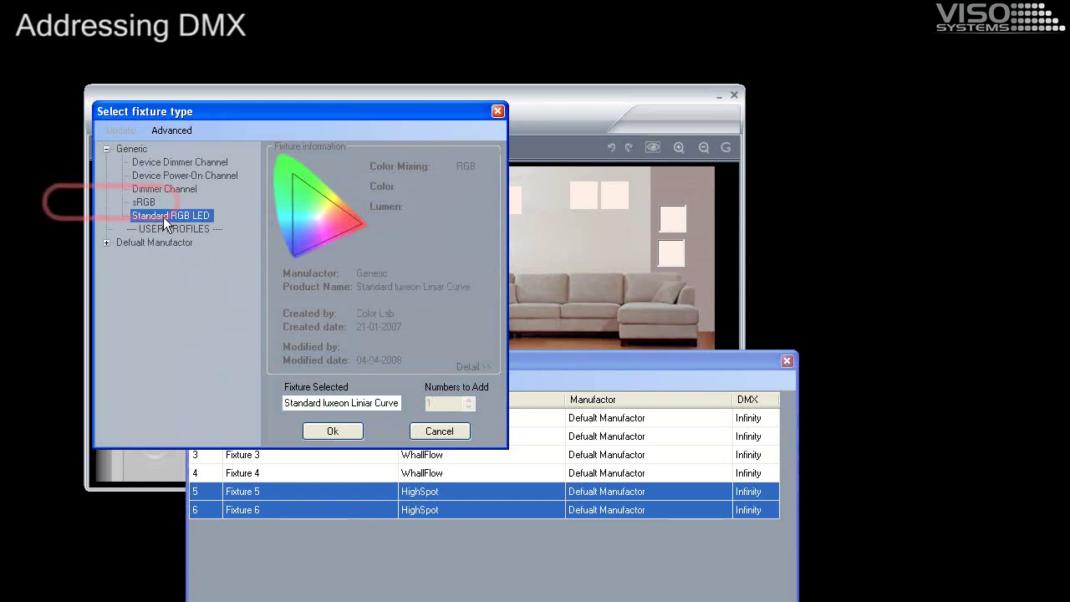
left_click(440, 431)
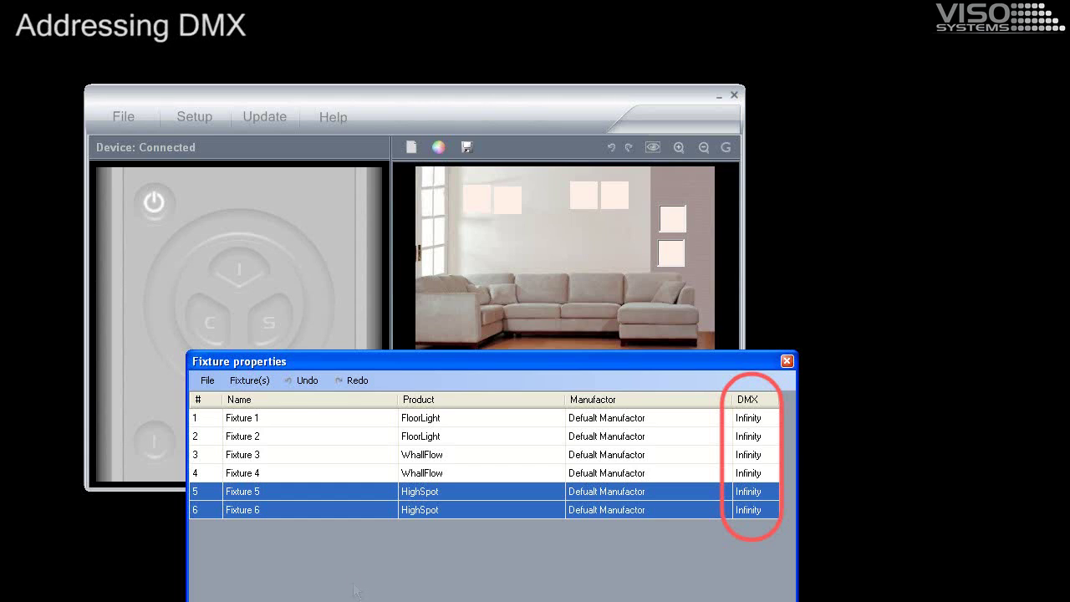
Set DMX addresses for all six fixtures from the first available channel
left_click_drag(270, 415, 269, 504)
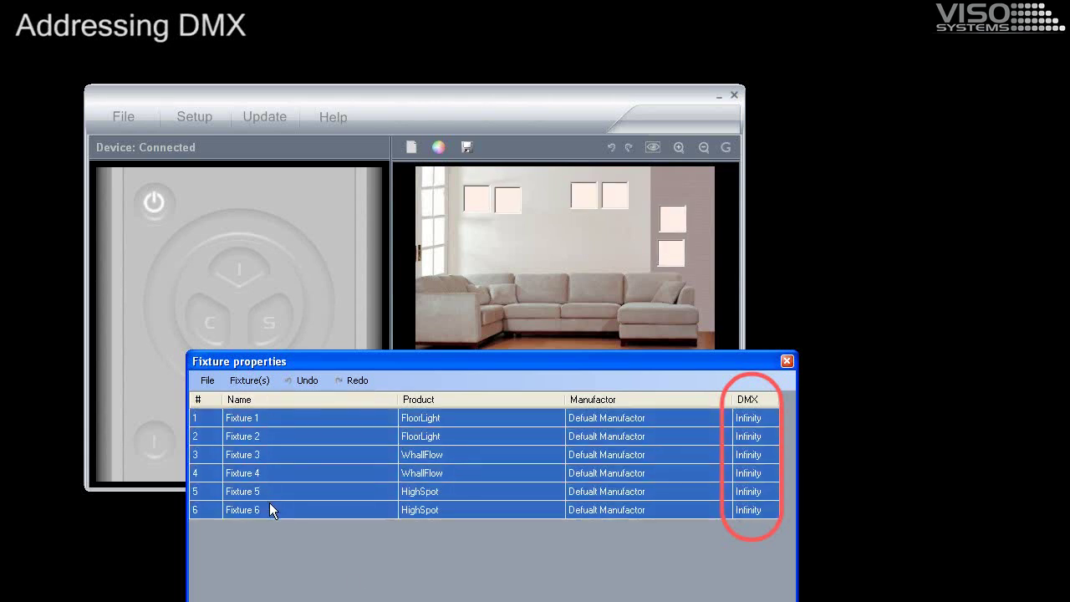
right_click(299, 435)
mouse_move(360, 520)
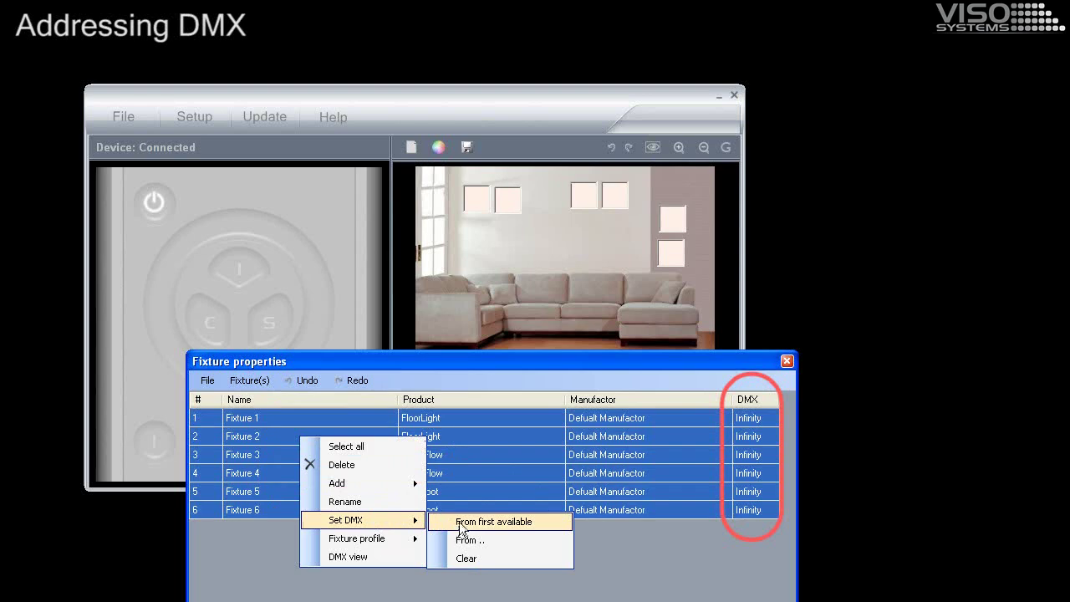
left_click(460, 520)
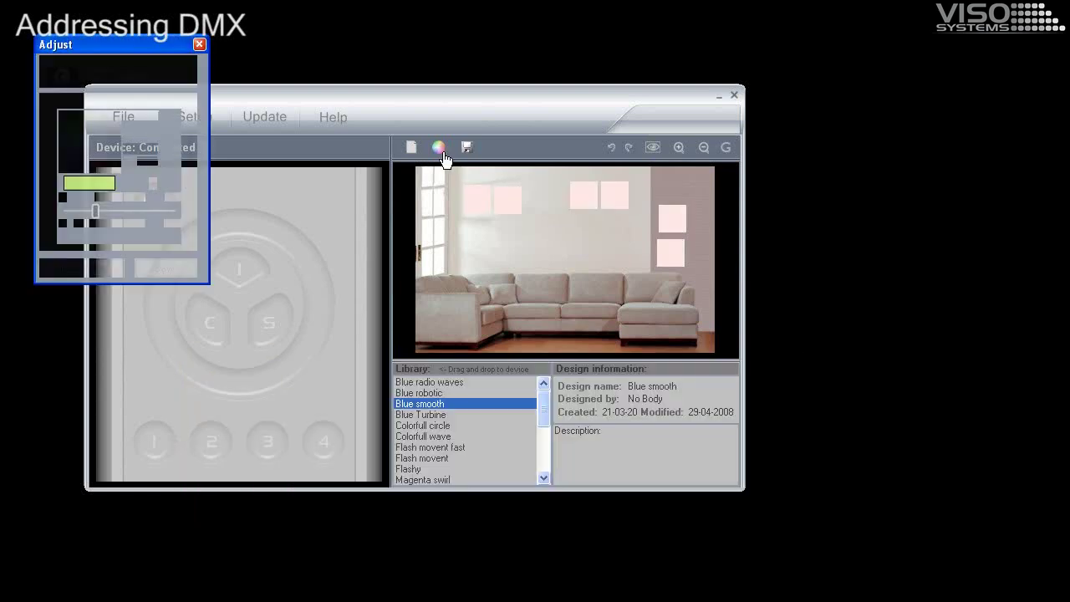
Preview peach and light blue on the room lamps, then load a library design
left_click(99, 138)
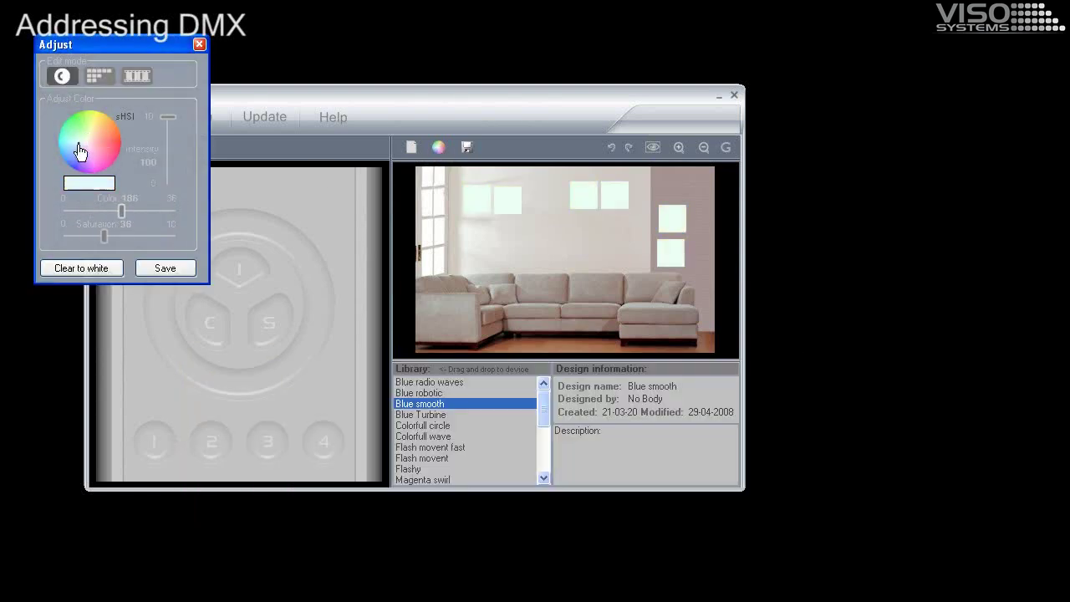
left_click(73, 154)
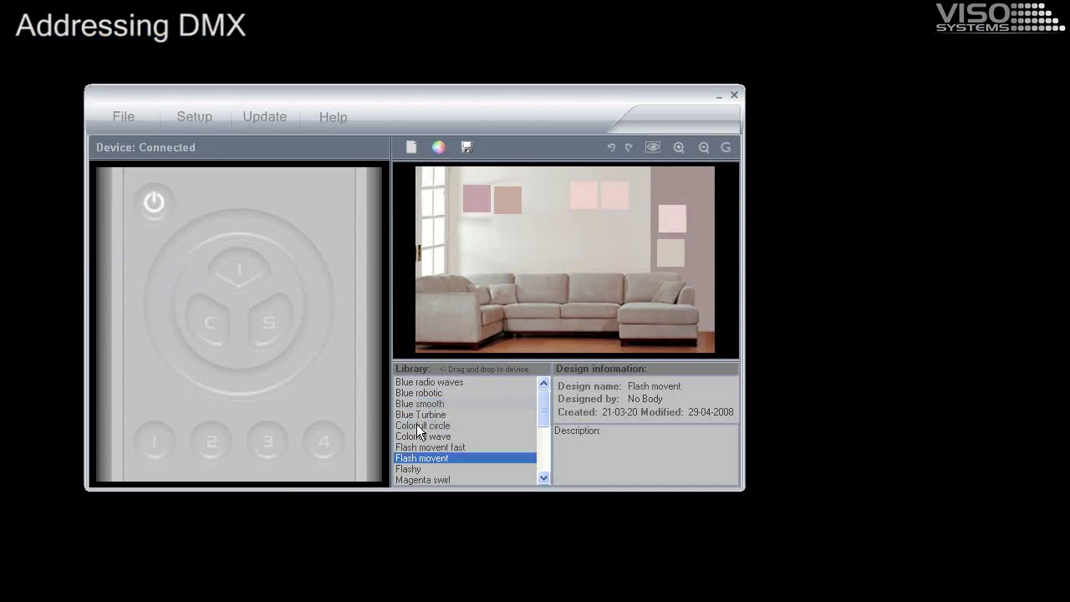
left_click(416, 404)
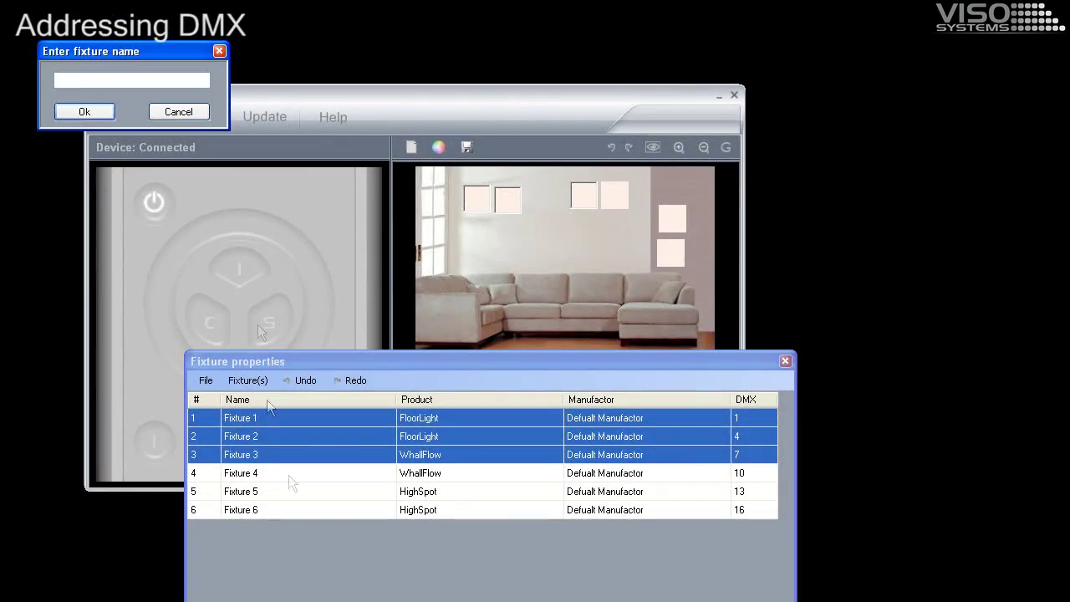
Name Fixtures 1–3 'wall left' and 4–6 'wall right', then print-preview the table
type("wallfl")
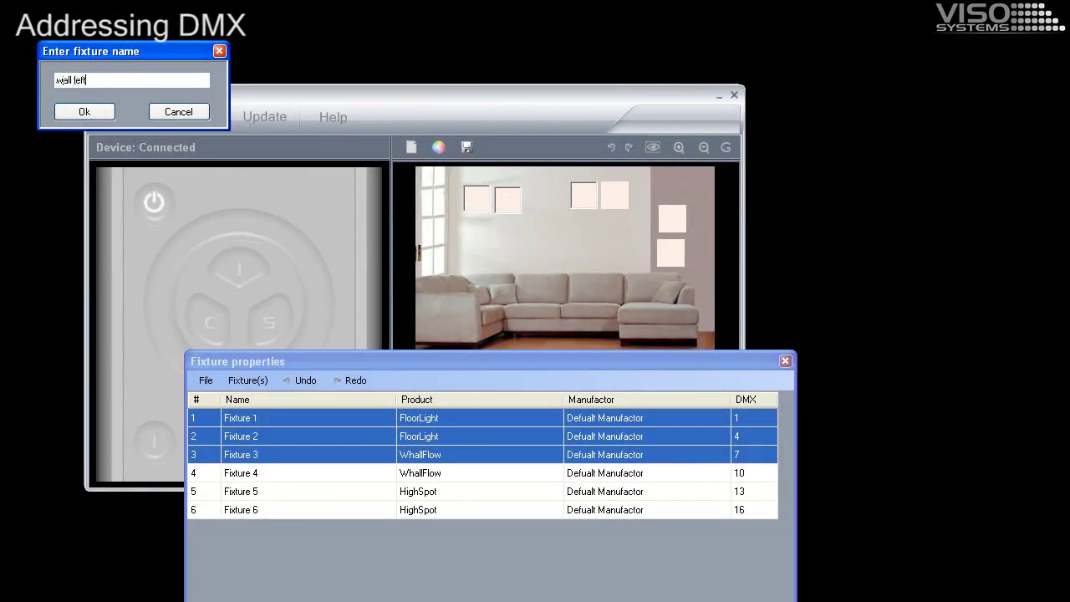
key("Return")
left_click(267, 472)
left_click(268, 509, "shift")
right_click(271, 496)
left_click(299, 559)
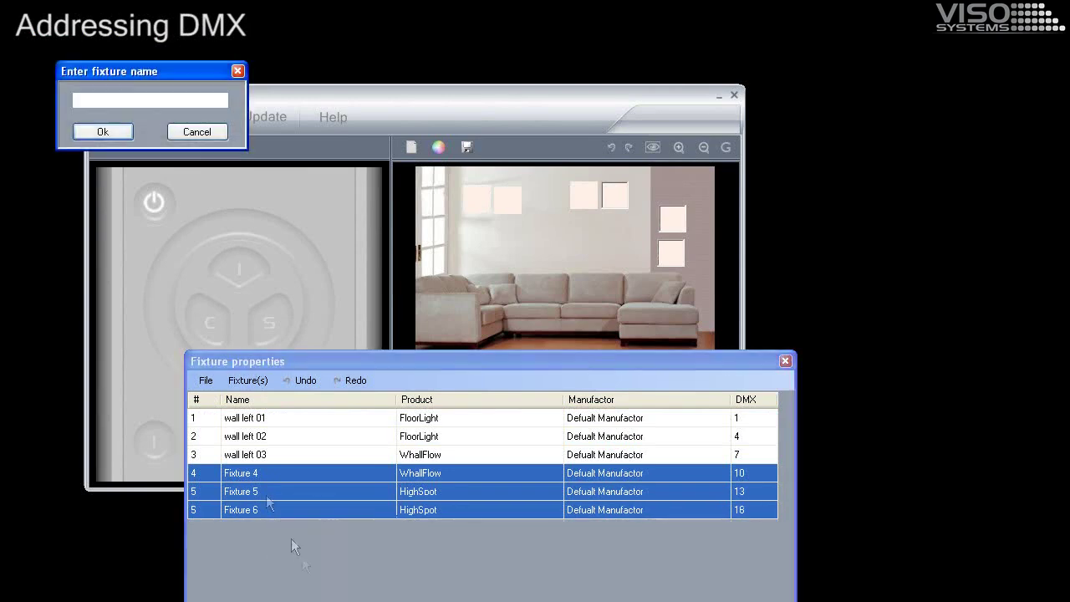
type("wall ri")
type("right")
key("Return")
left_click(212, 379)
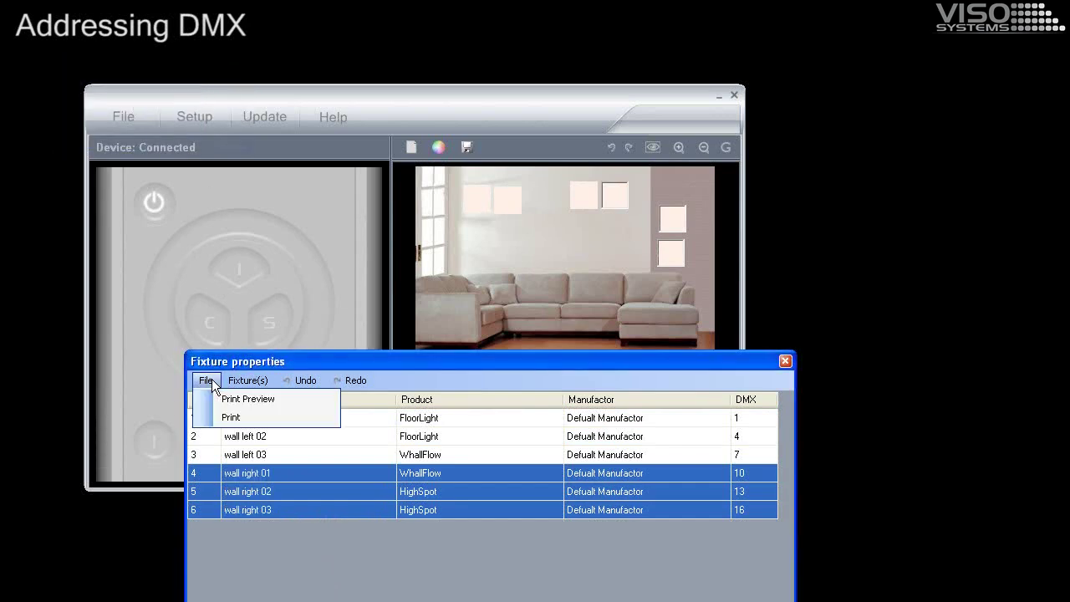
left_click(247, 398)
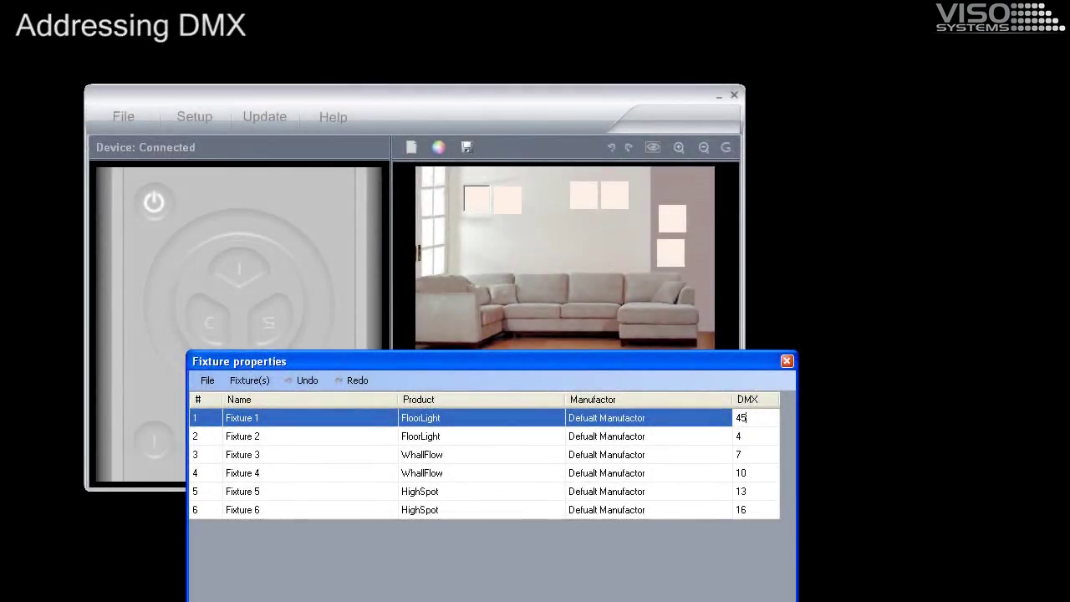
Change Fixture 2's DMX address to 78
left_click(744, 436)
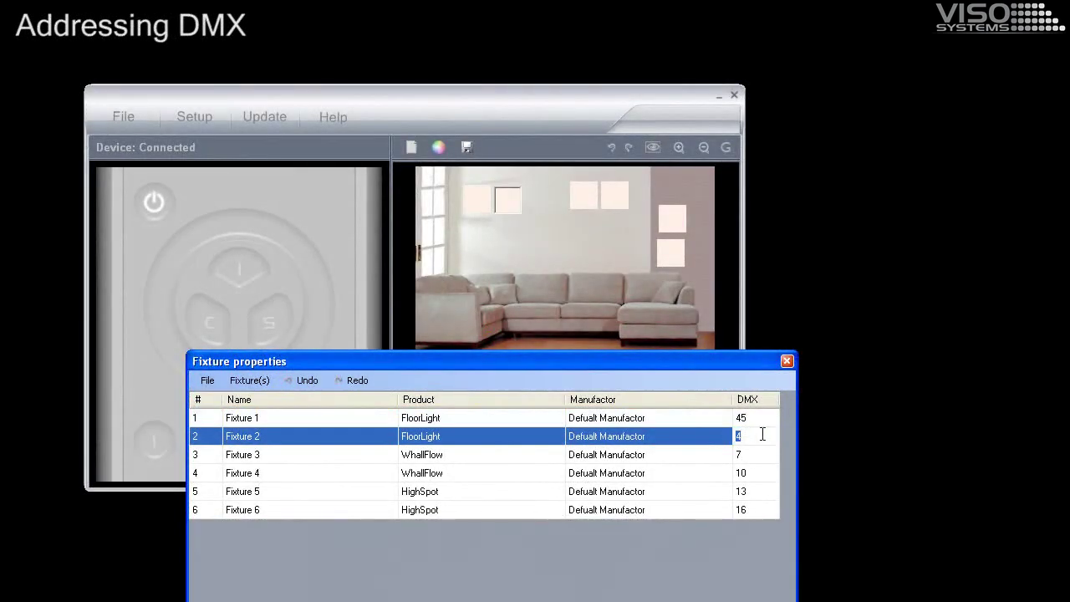
type("78")
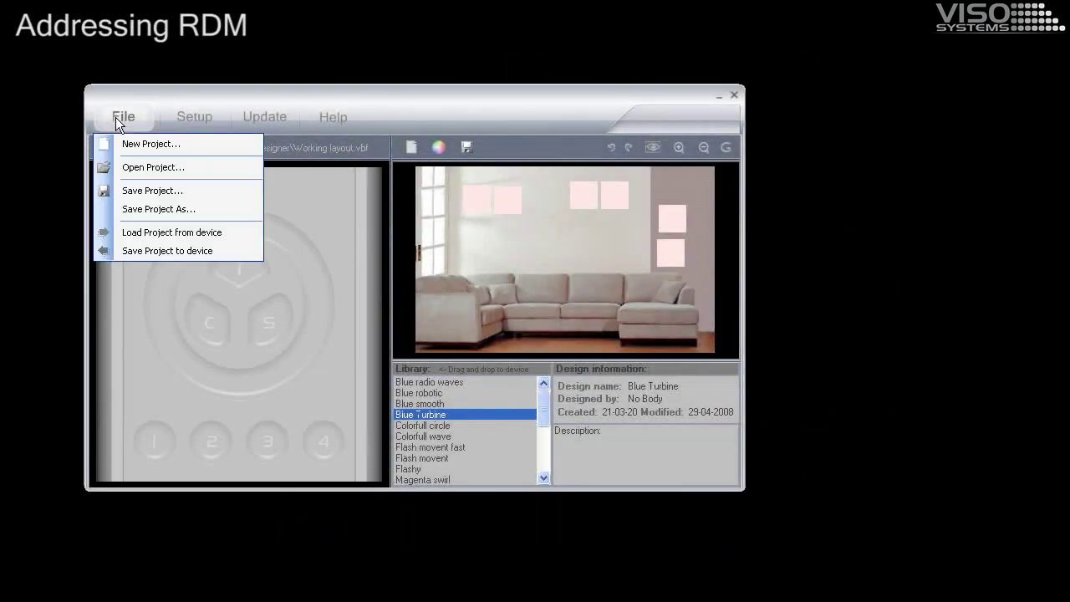
Discard the unsaved design and create a new empty project
left_click(120, 145)
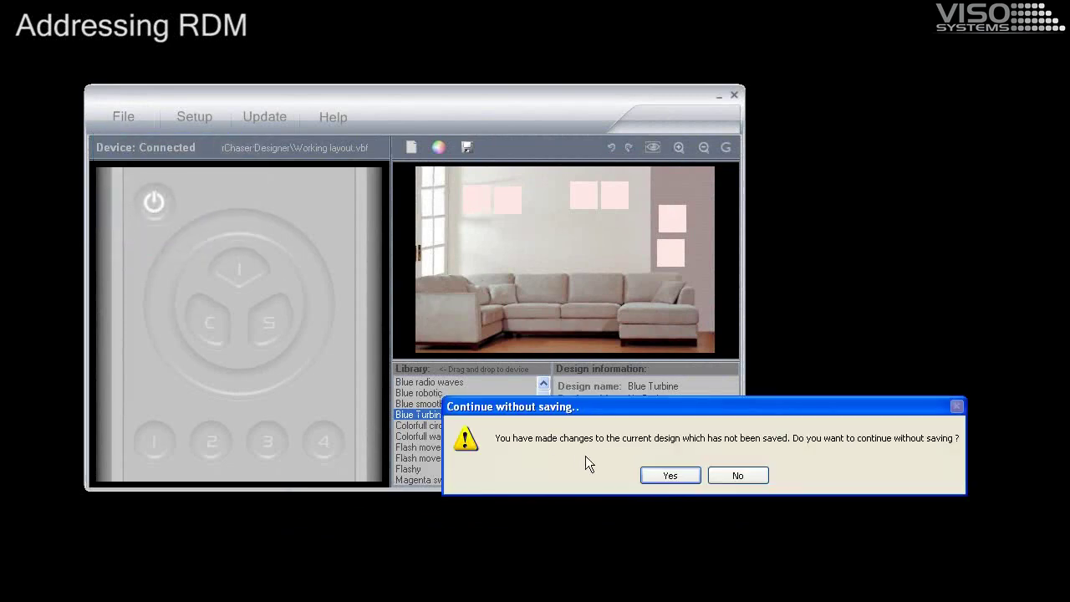
left_click(670, 475)
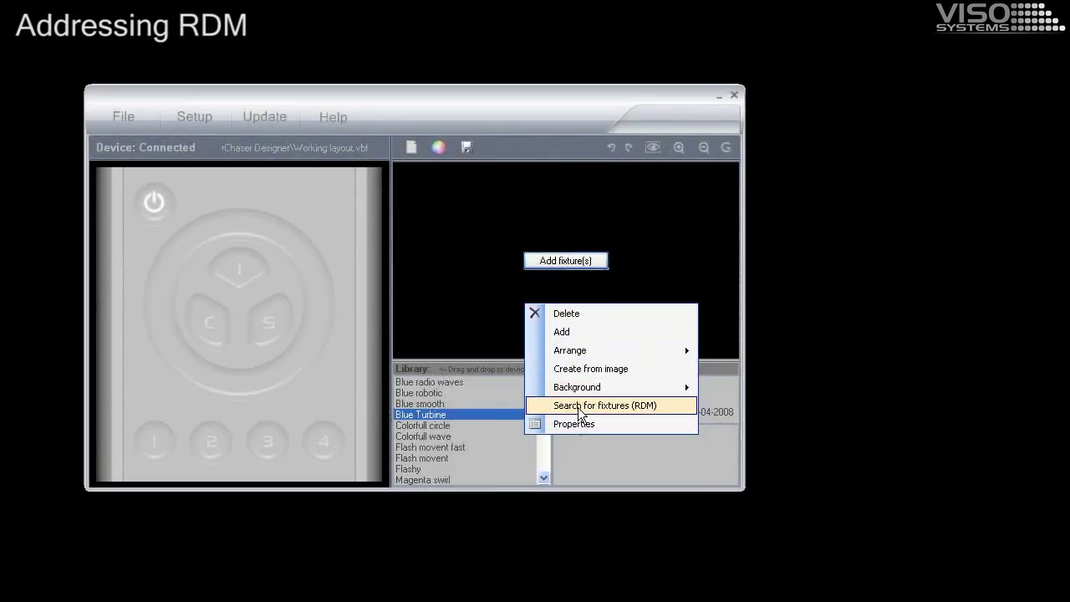
Run an RDM search finding three fixtures, then rearrange their squares and recolour them pink
left_click(578, 407)
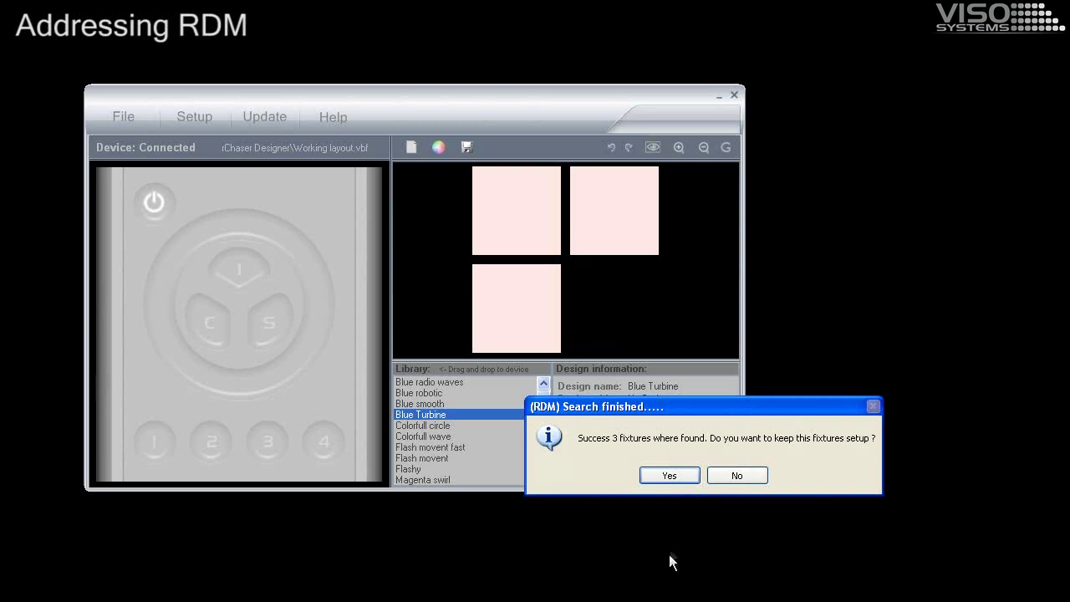
left_click(671, 475)
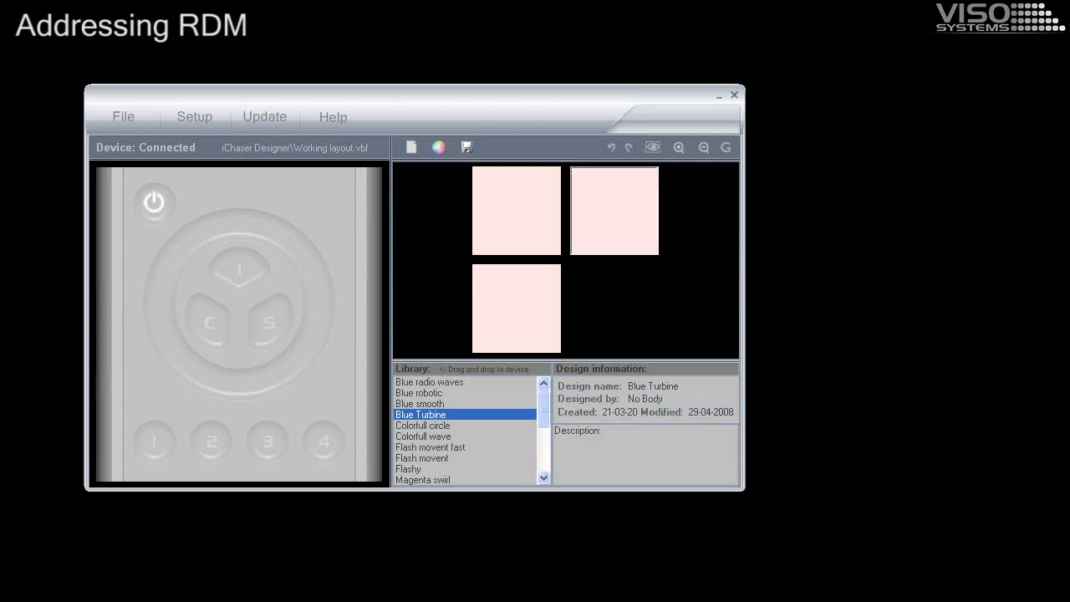
left_click_drag(516, 309, 432, 280)
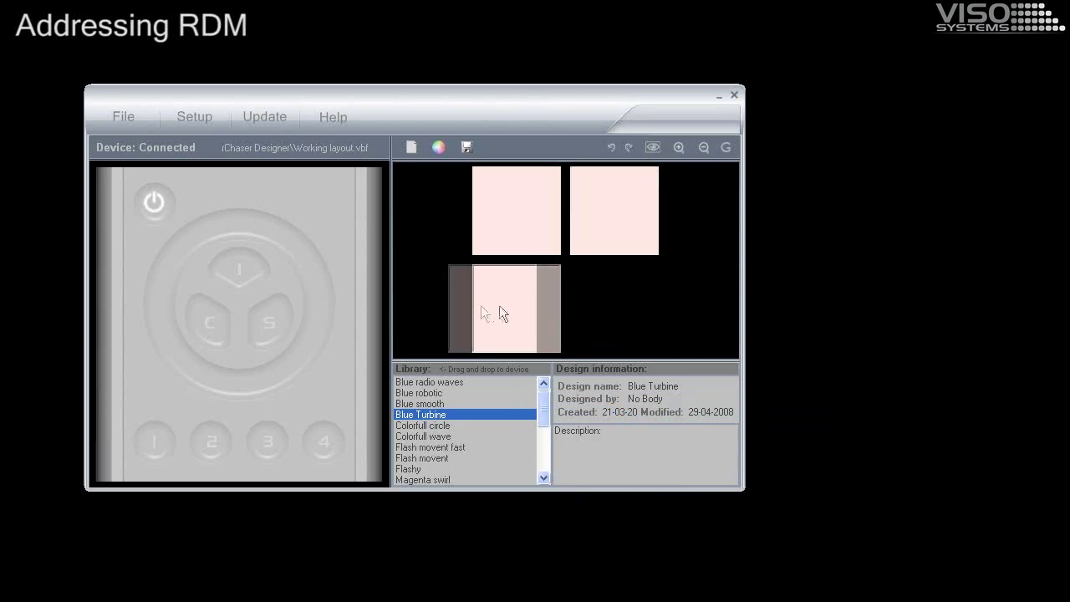
left_click_drag(597, 213, 668, 253)
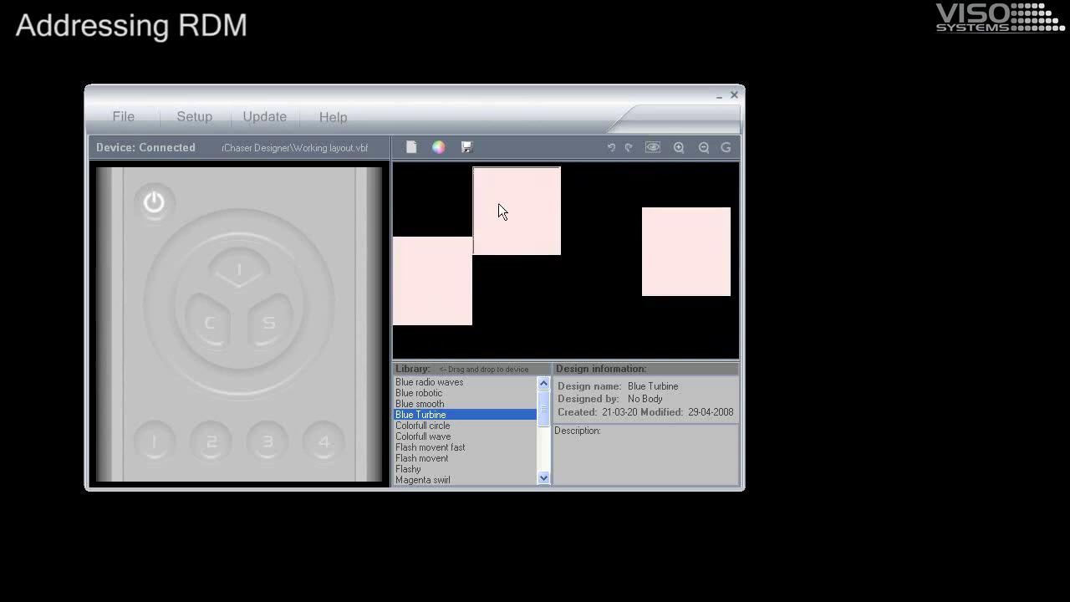
left_click_drag(498, 203, 544, 245)
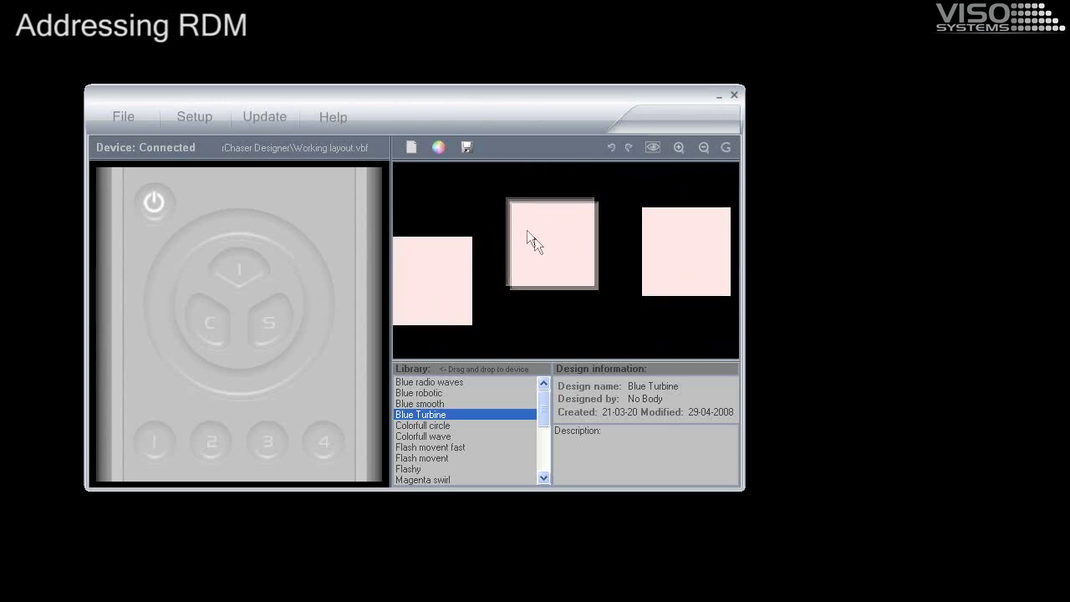
left_click(438, 147)
mouse_move(86, 150)
left_mouse_down()
mouse_move(98, 134)
mouse_move(97, 159)
mouse_move(79, 162)
mouse_move(95, 138)
left_mouse_up()
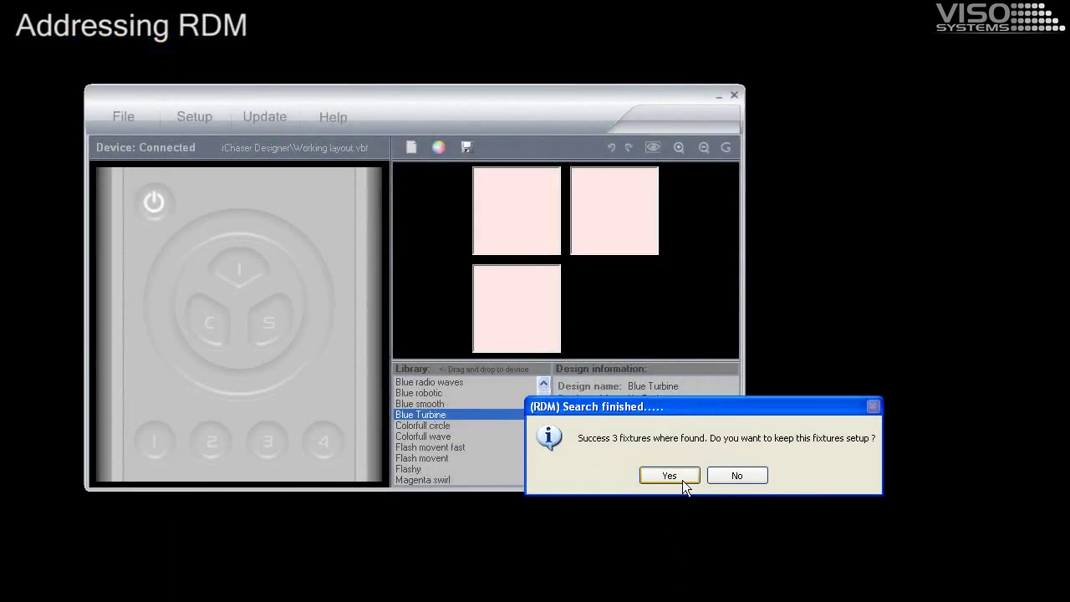
Keep the three RDM-found fixtures and accept automatic re-addressing of their conflicting DMX addresses
left_click(679, 476)
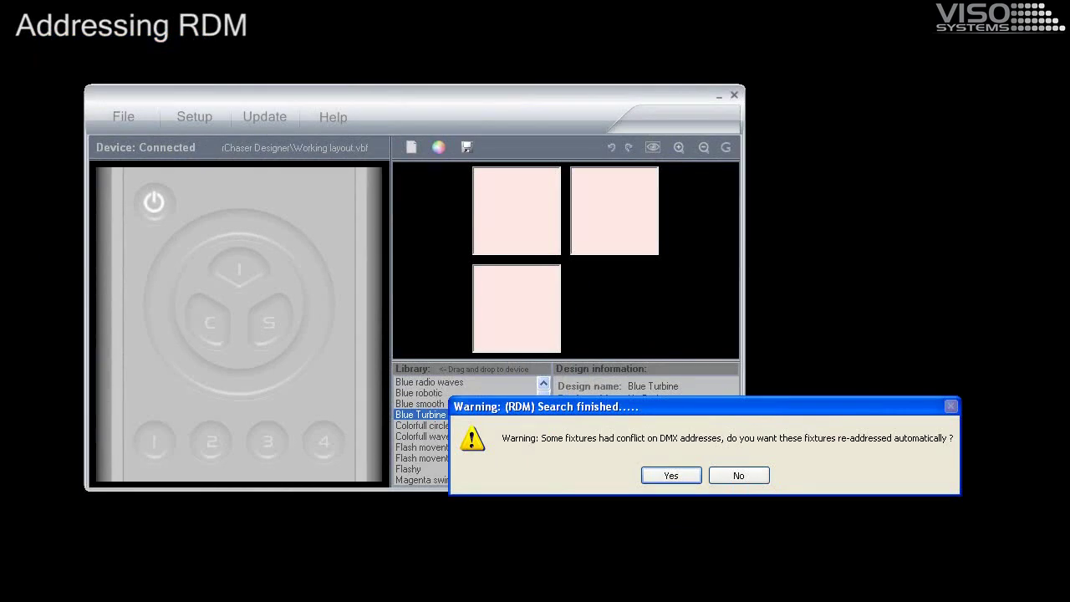
left_click(674, 474)
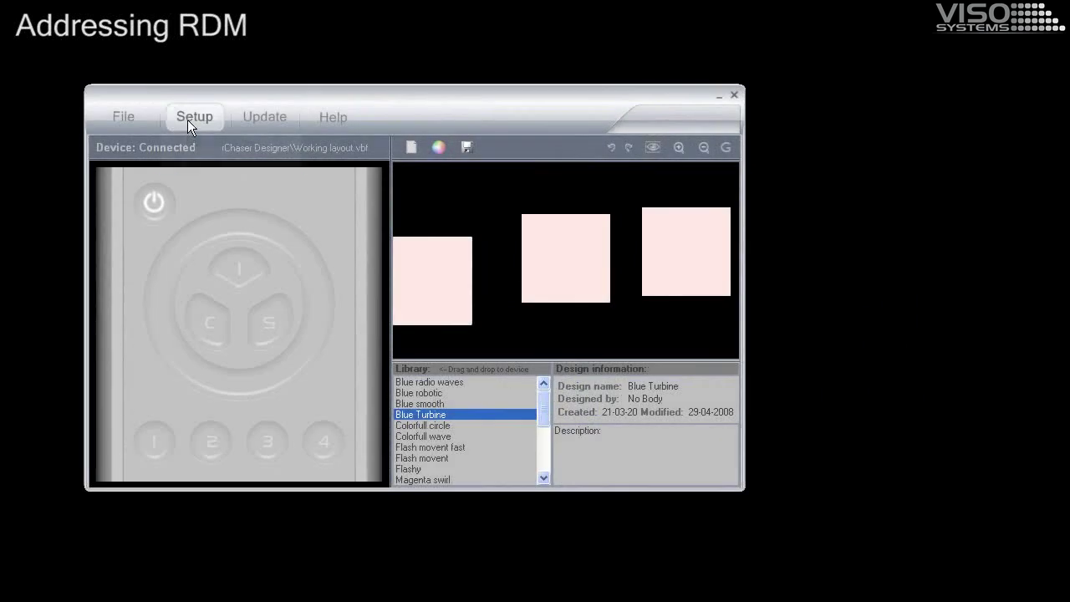
In Fixture properties, set Fixtures 1 and 2 to the WhallFlow profile under Defualt Manufactor
left_click(188, 119)
left_click(191, 144)
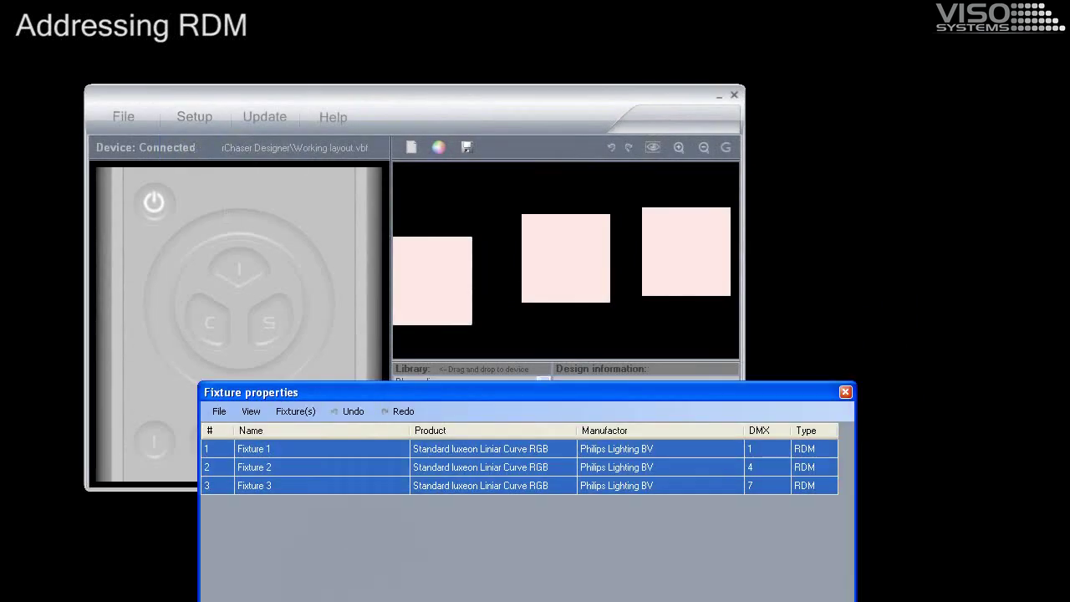
left_click_drag(478, 449, 478, 465)
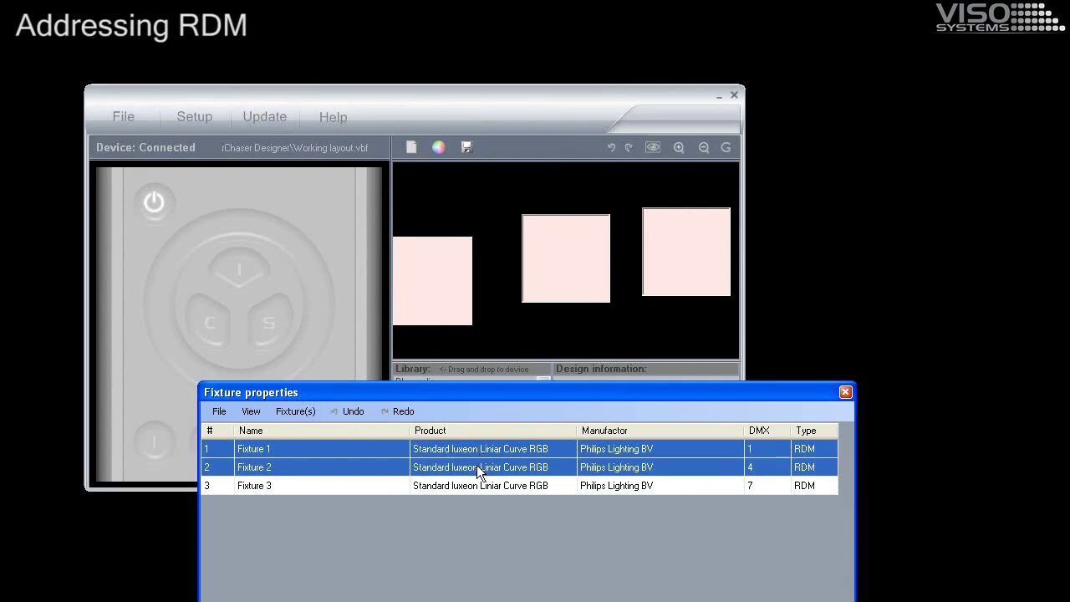
right_click(477, 465)
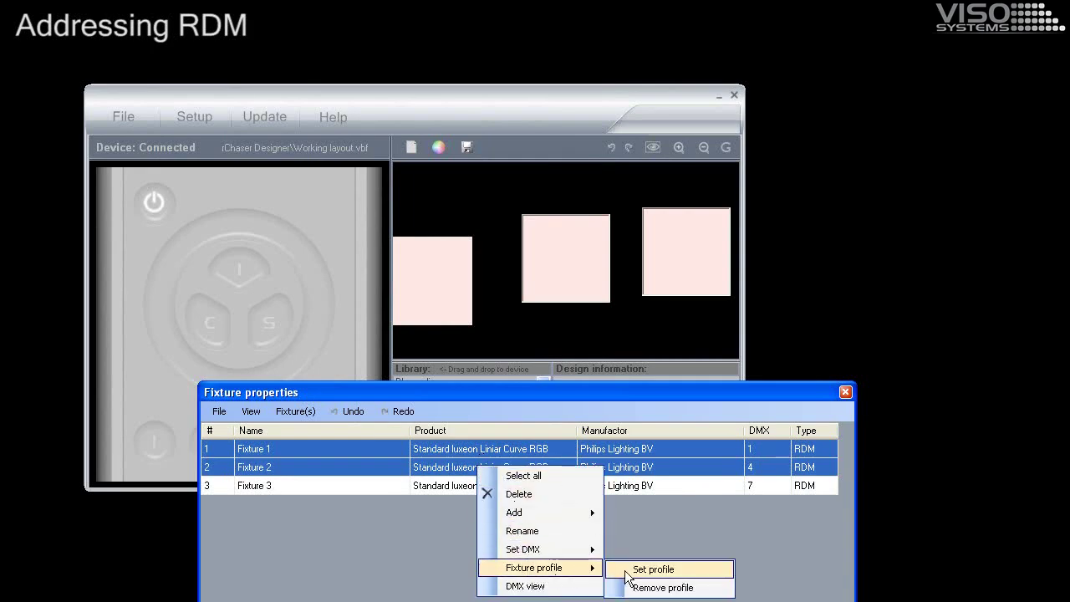
left_click(635, 566)
left_click(181, 255)
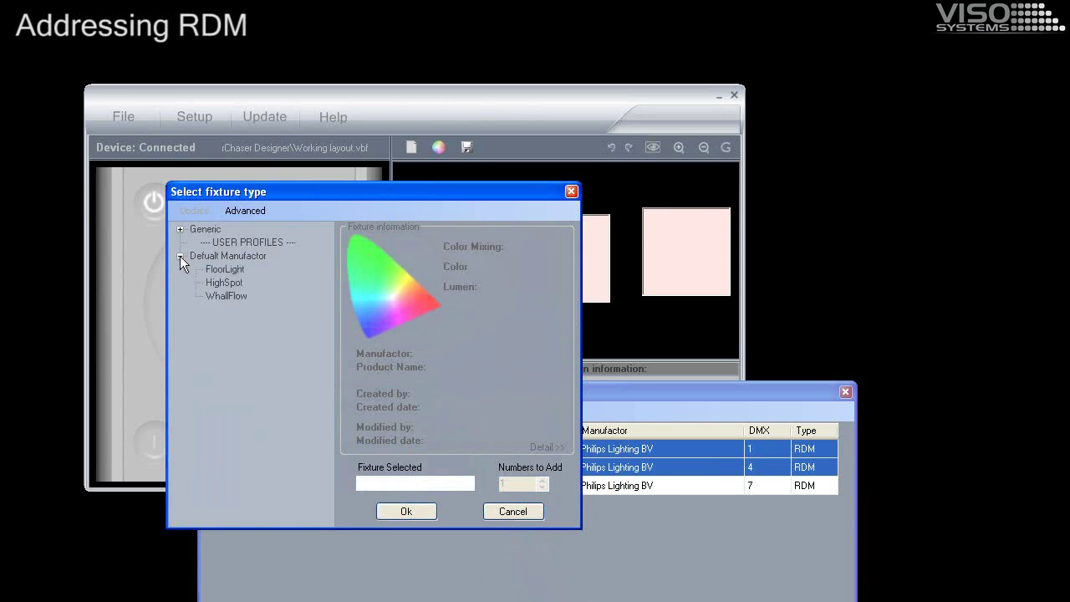
left_click(217, 298)
left_click(408, 512)
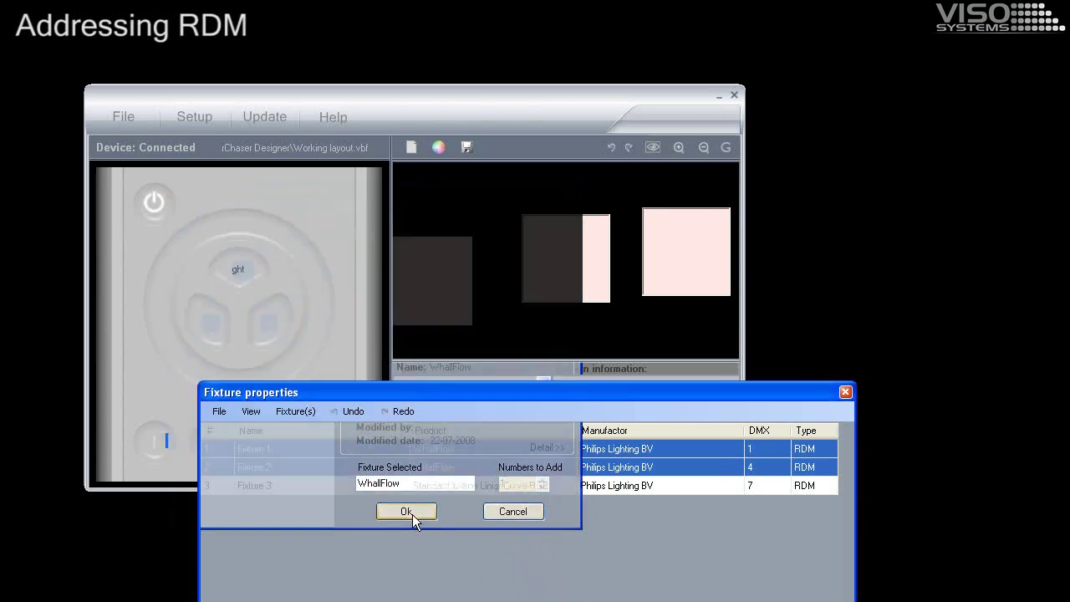
left_click(757, 465)
Change Fixture 2's DMX address to 12 and confirm sending it to the RDM fixture
left_click(757, 468)
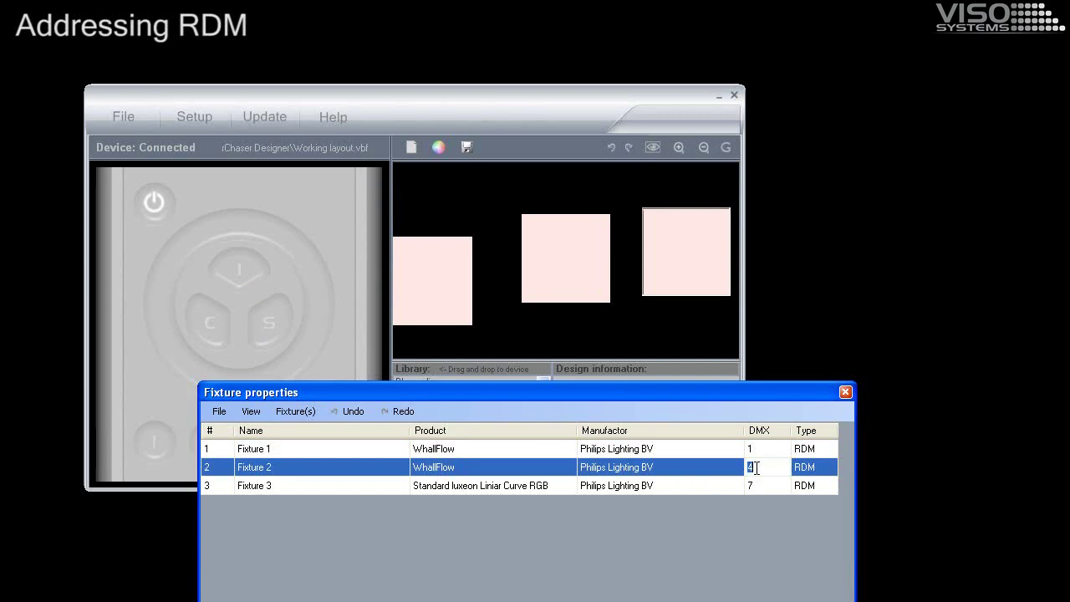
type("12")
key("Return")
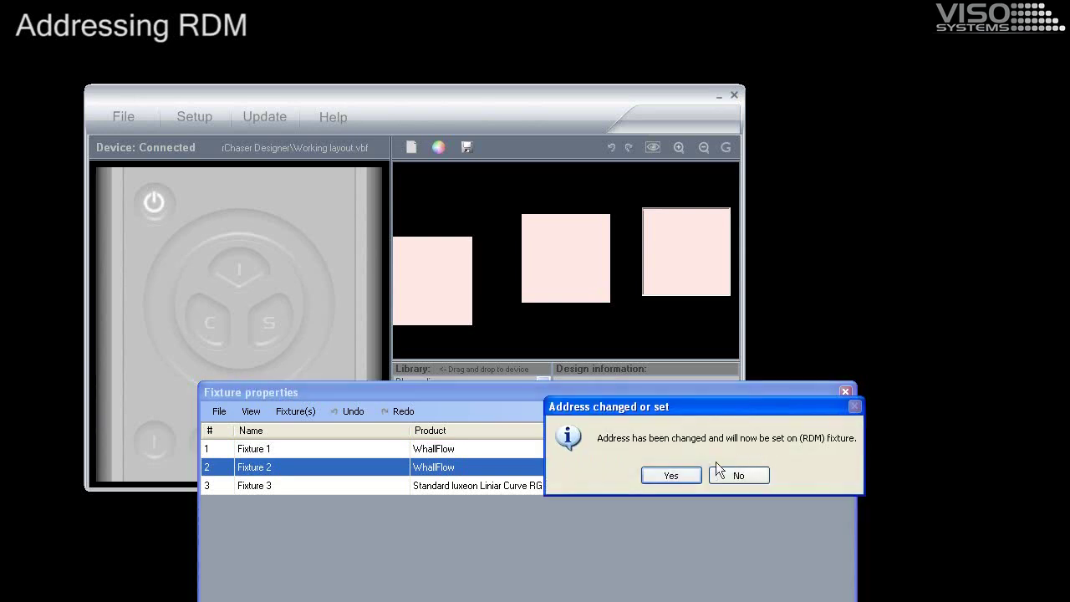
left_click(673, 475)
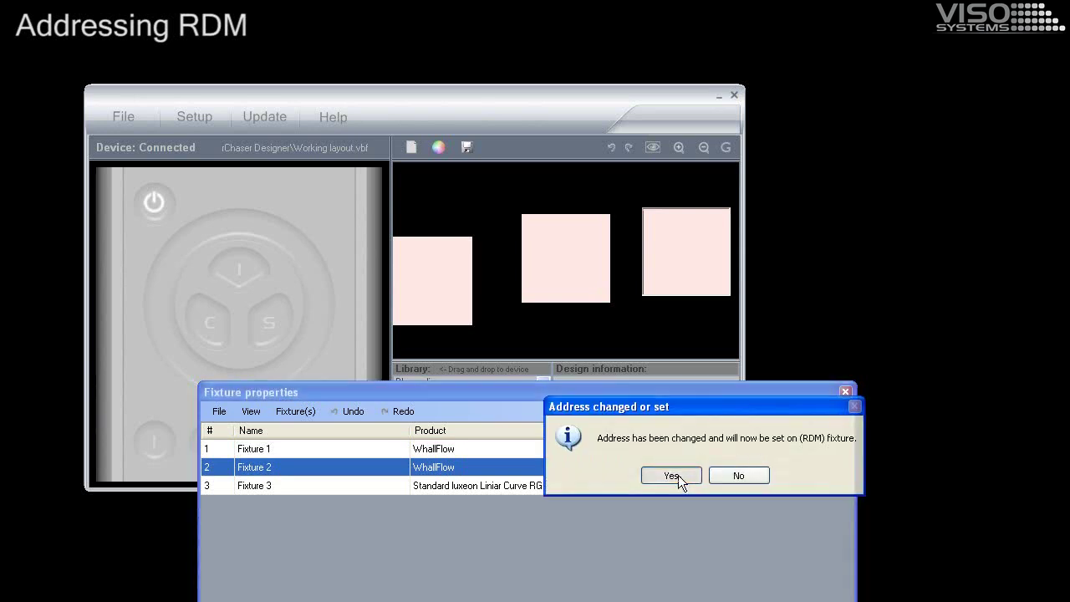
Add three new fixtures, Fixture 4 to 6, to the properties list
left_click(288, 411)
left_click(328, 429)
left_click(352, 232)
left_click(351, 232)
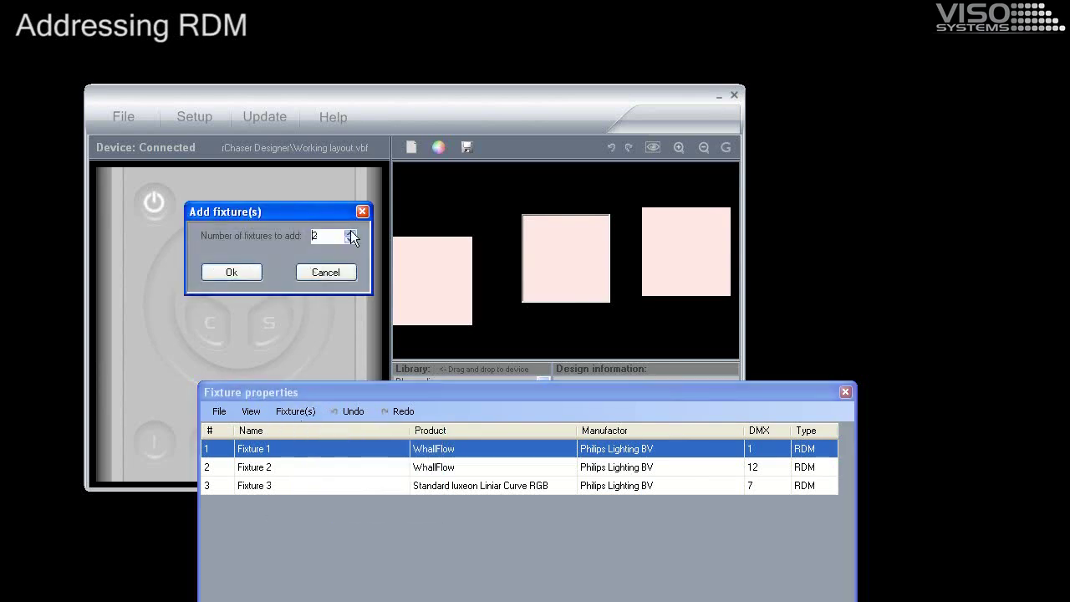
left_click(247, 272)
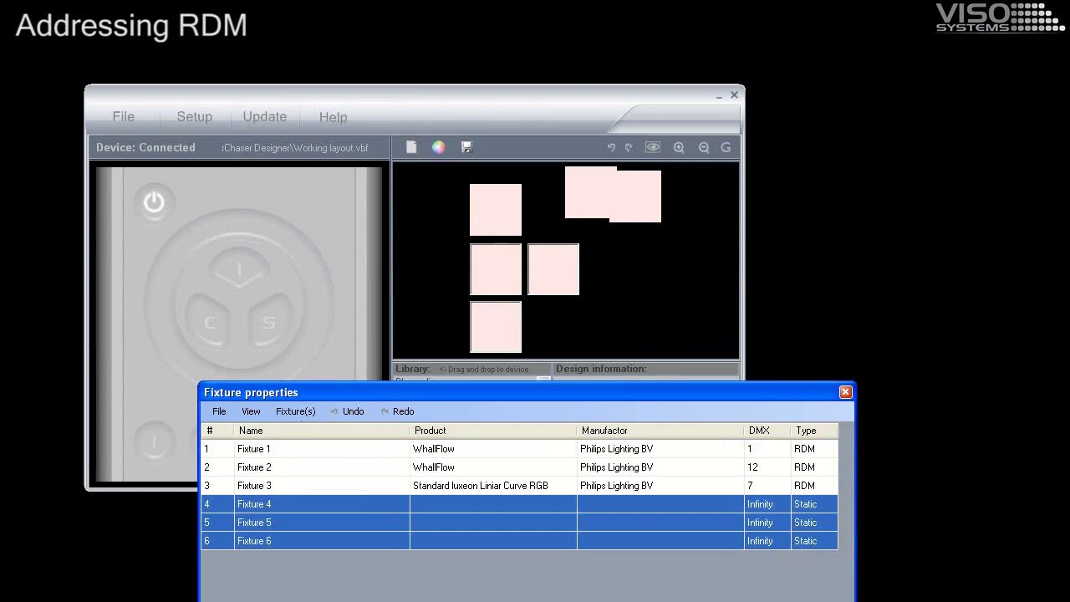
Give Fixtures 4–6 the HighSpot profile and DMX addresses 15, 18 and 21
right_click(370, 536)
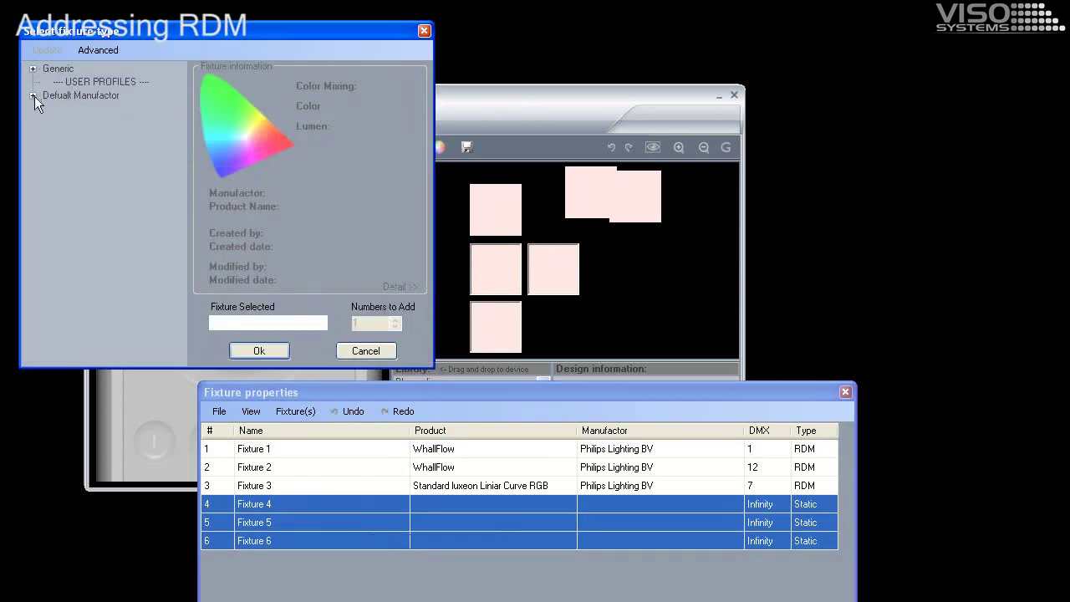
left_click(33, 95)
left_click(68, 122)
left_click(261, 355)
right_click(468, 498)
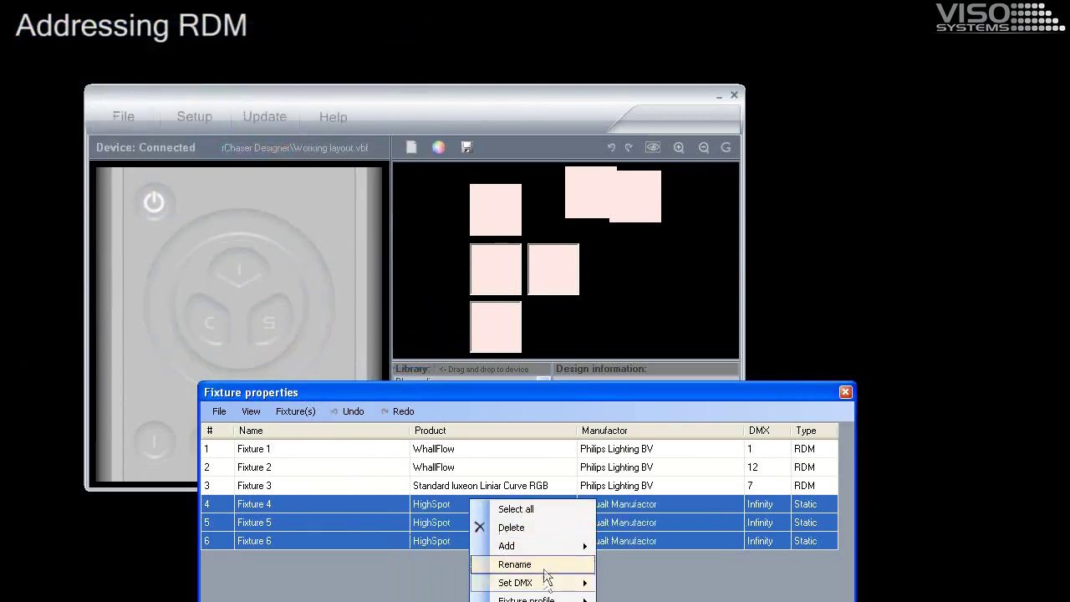
left_click(625, 583)
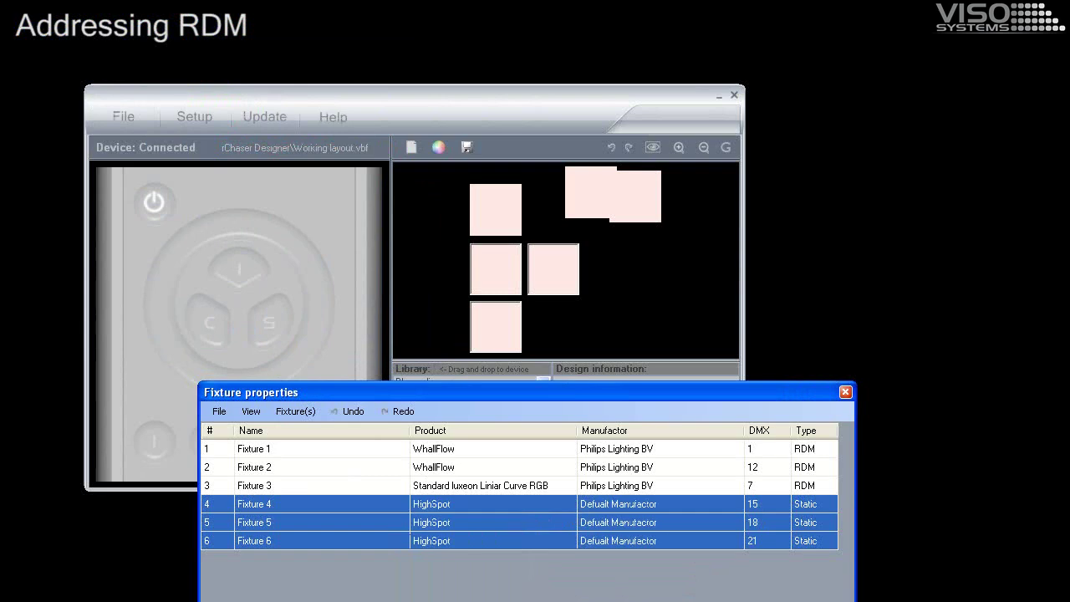